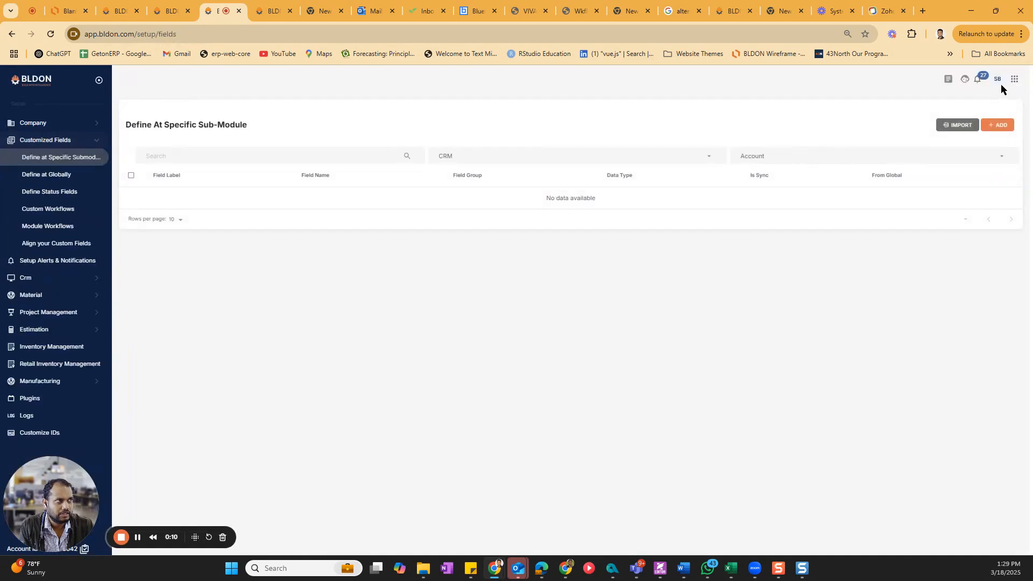
- View the Security application's users and groups overview, and return to the Setup application
click(1013, 77)
click(967, 198)
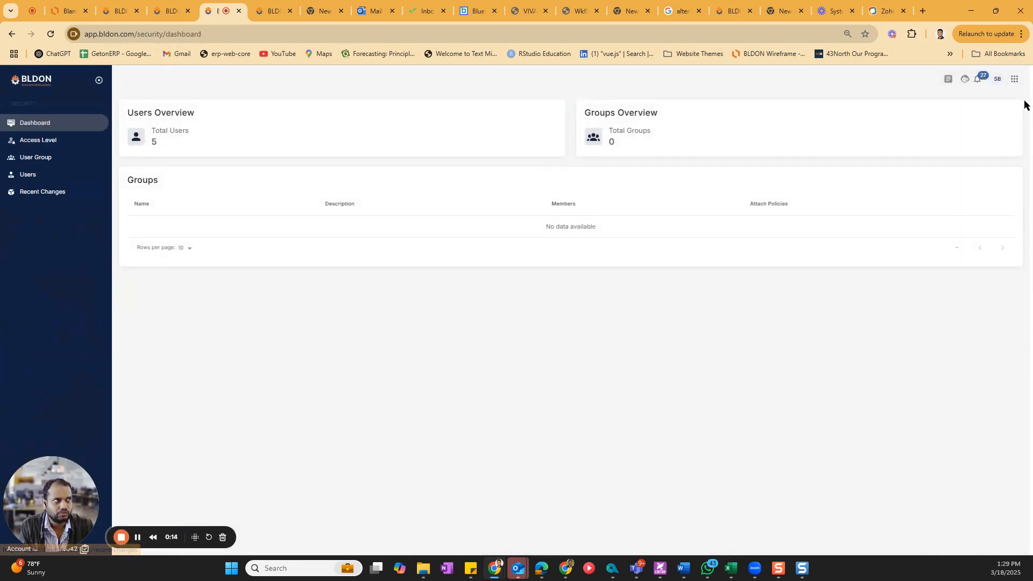
click(1014, 79)
click(891, 198)
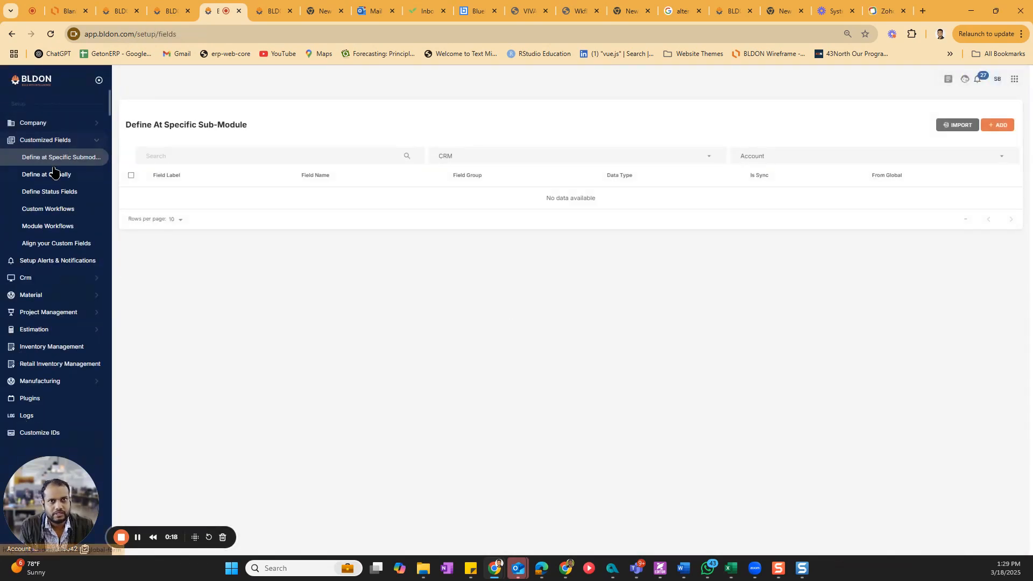
- Go to the master dashboard and open the Estimation application
click(1015, 79)
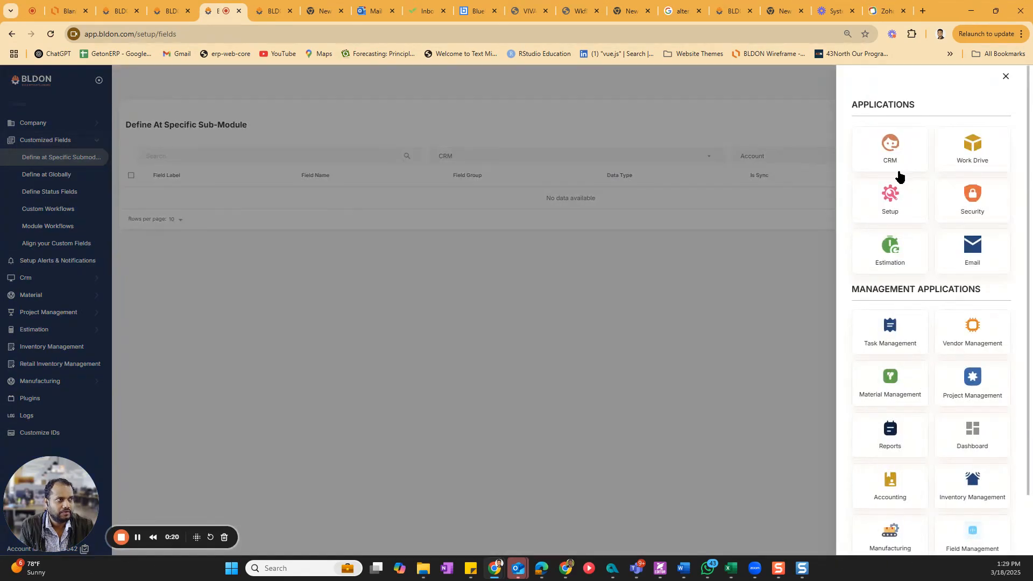
click(113, 96)
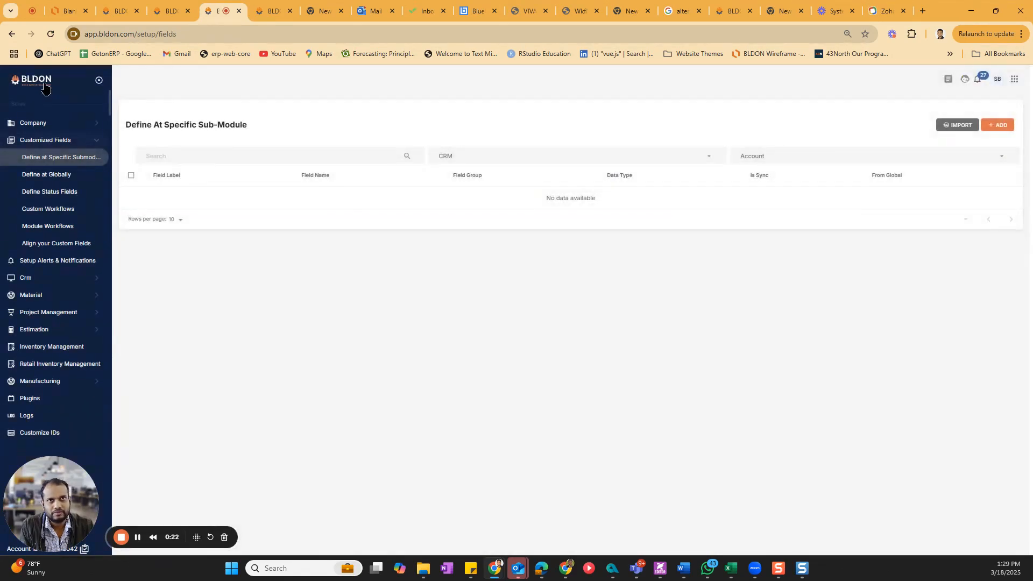
click(43, 85)
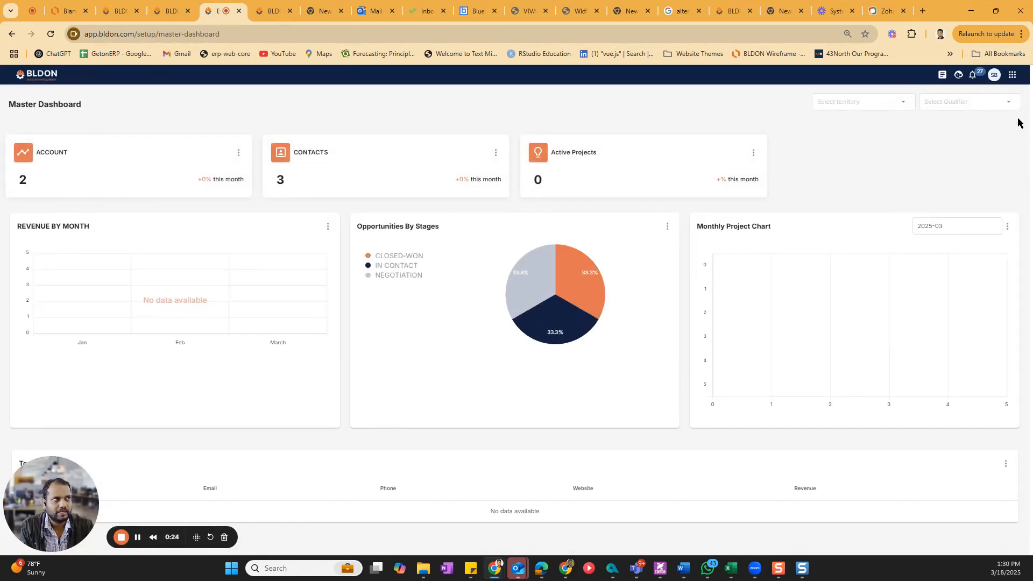
click(1011, 74)
click(890, 269)
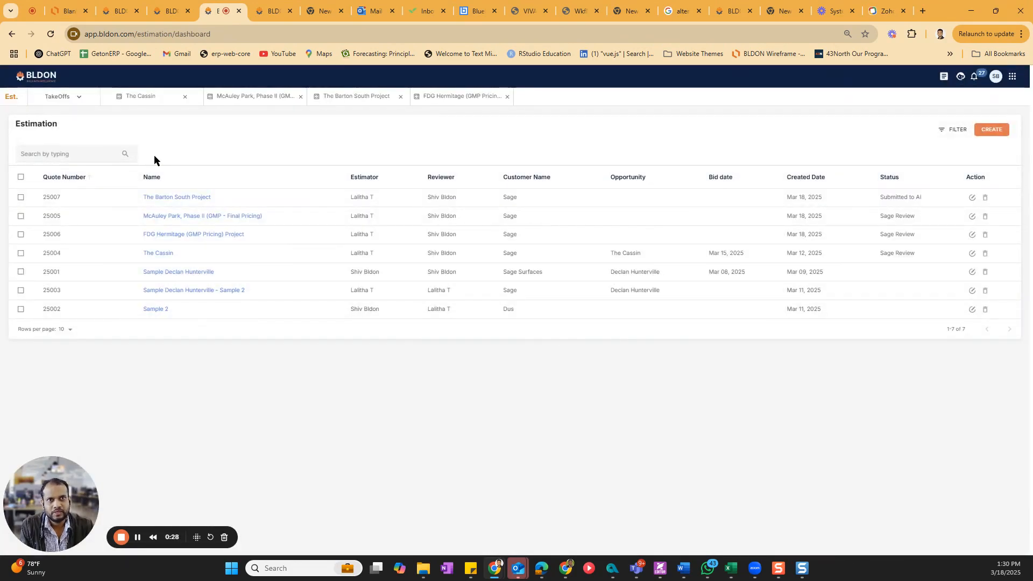
- Open the new estimation form and review its name, opportunity, estimator, reviewer, customer name and quote number fields
click(996, 131)
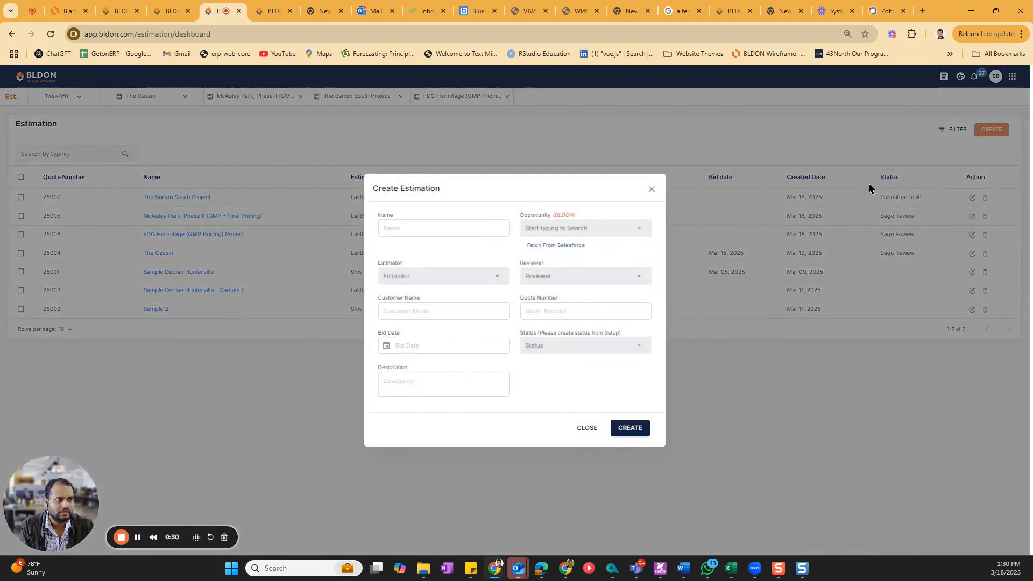
click(418, 229)
click(547, 226)
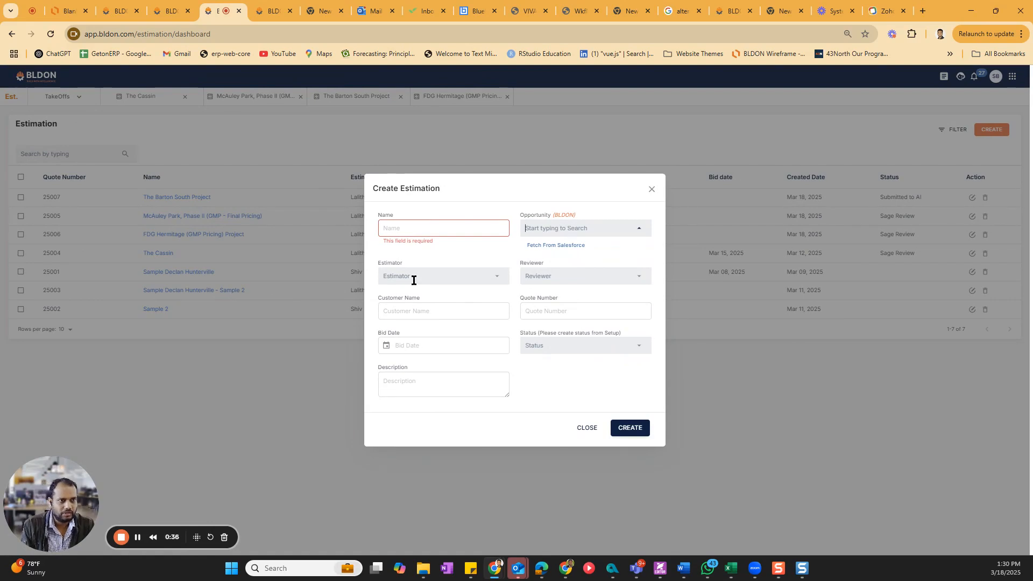
click(409, 279)
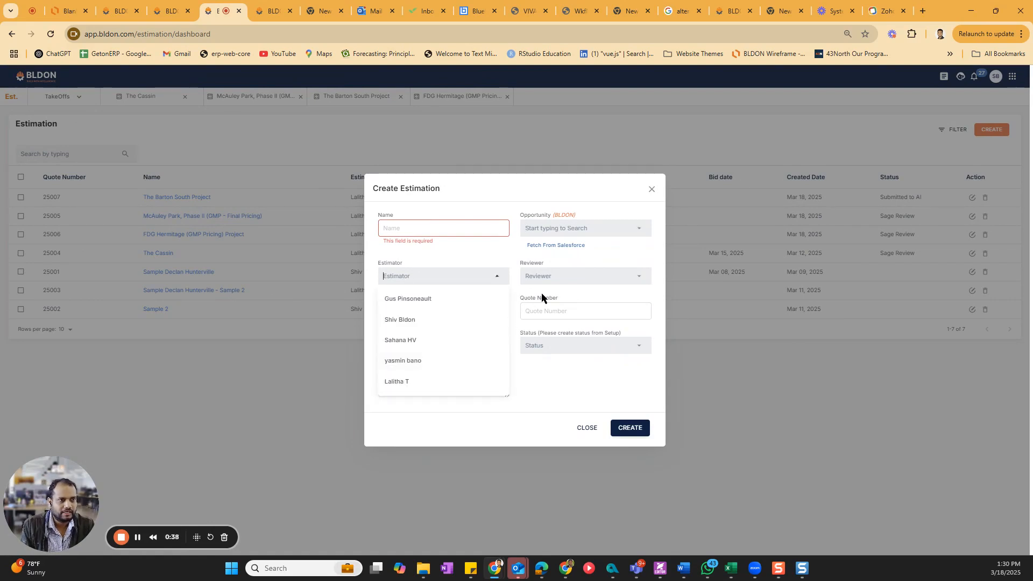
click(563, 275)
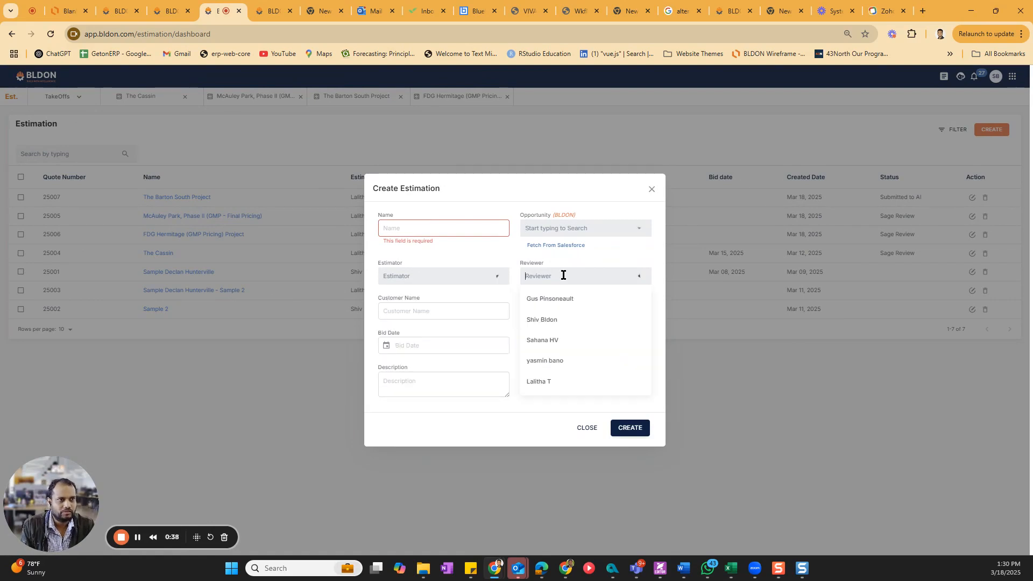
click(535, 426)
click(458, 316)
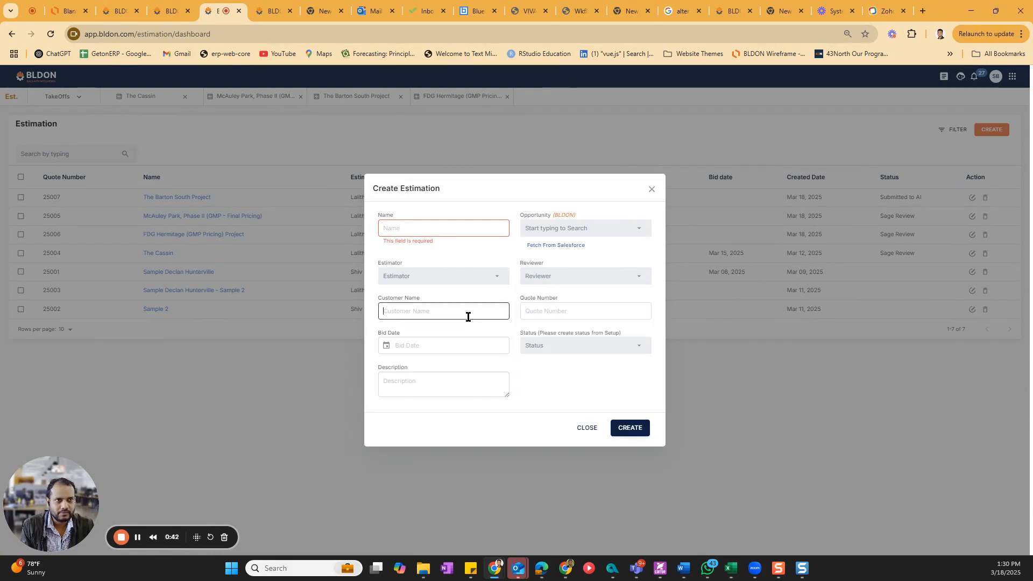
click(545, 305)
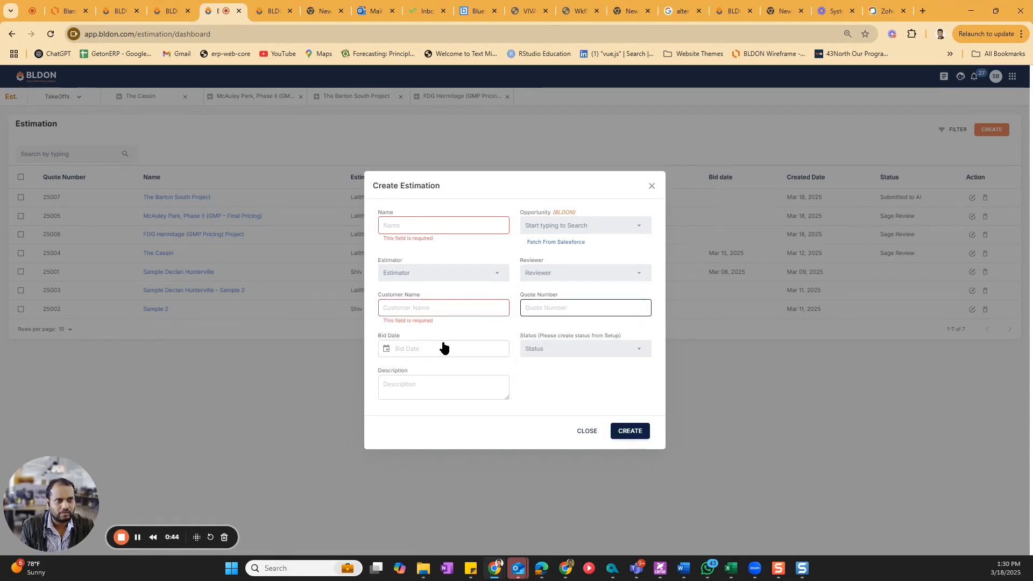
- Pick 2025-03-26 as the bid date, review the status choices and description field, and close the form without creating the estimation
click(443, 348)
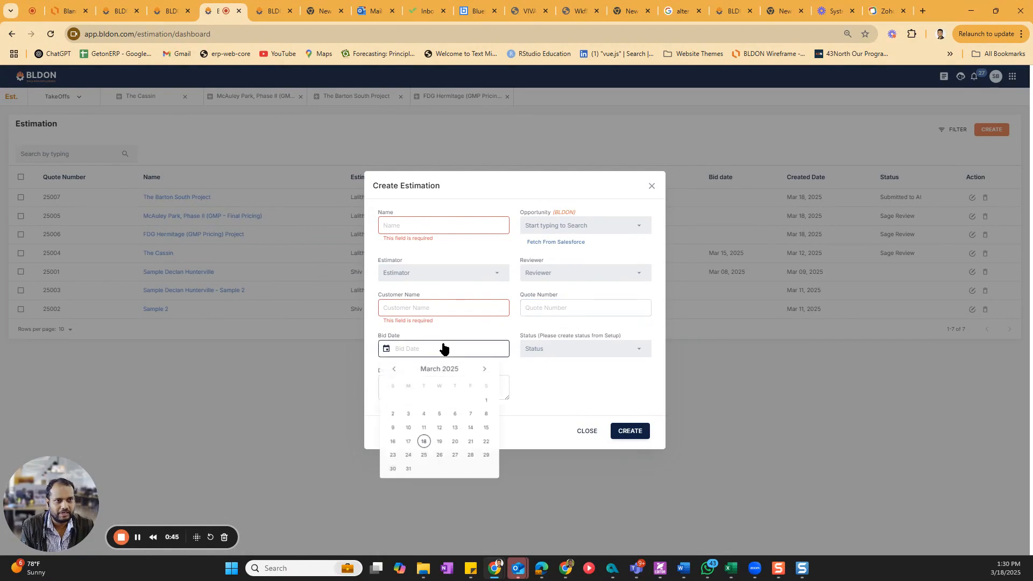
click(440, 459)
click(552, 351)
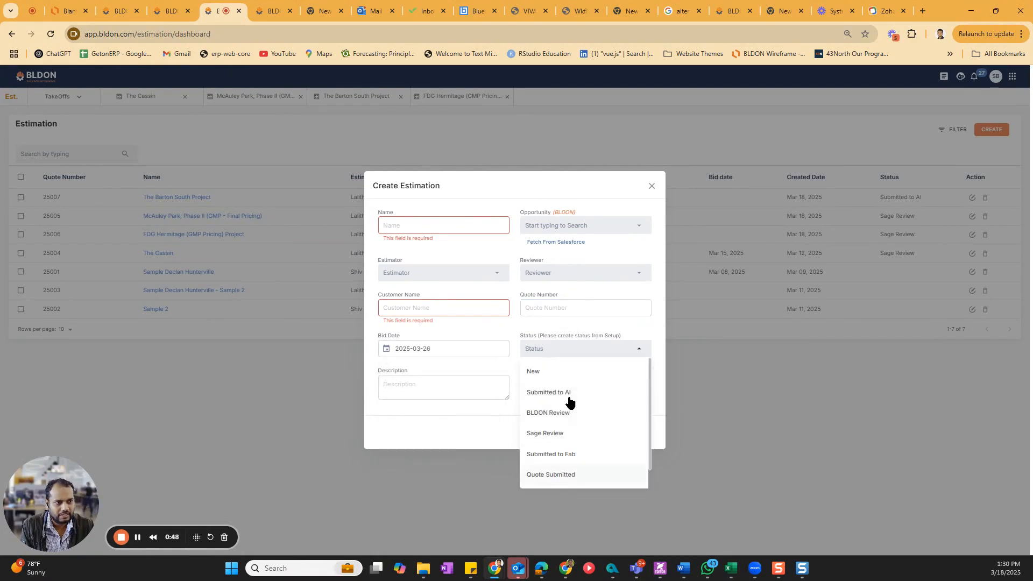
scroll(558, 428, up, 1)
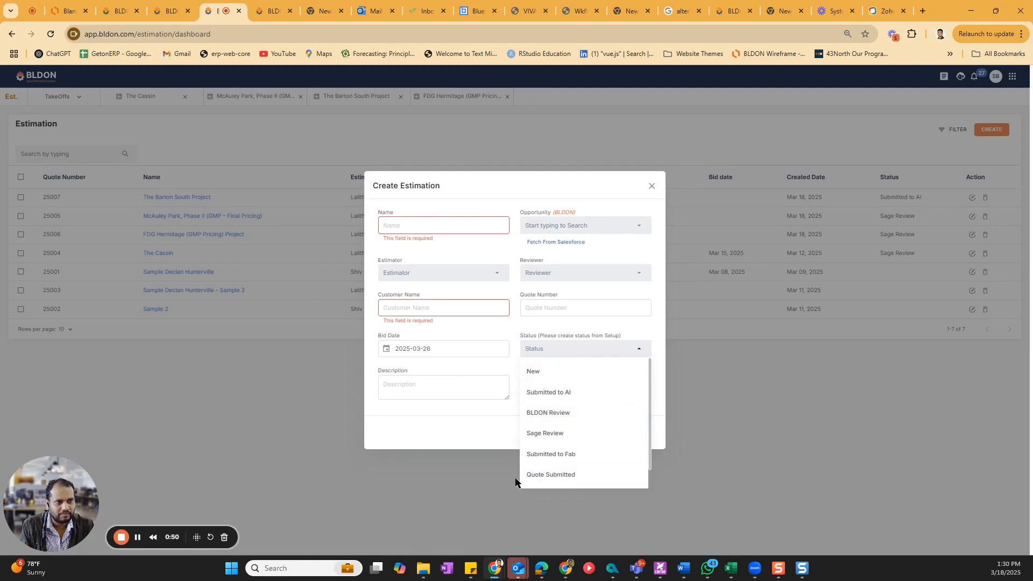
click(460, 427)
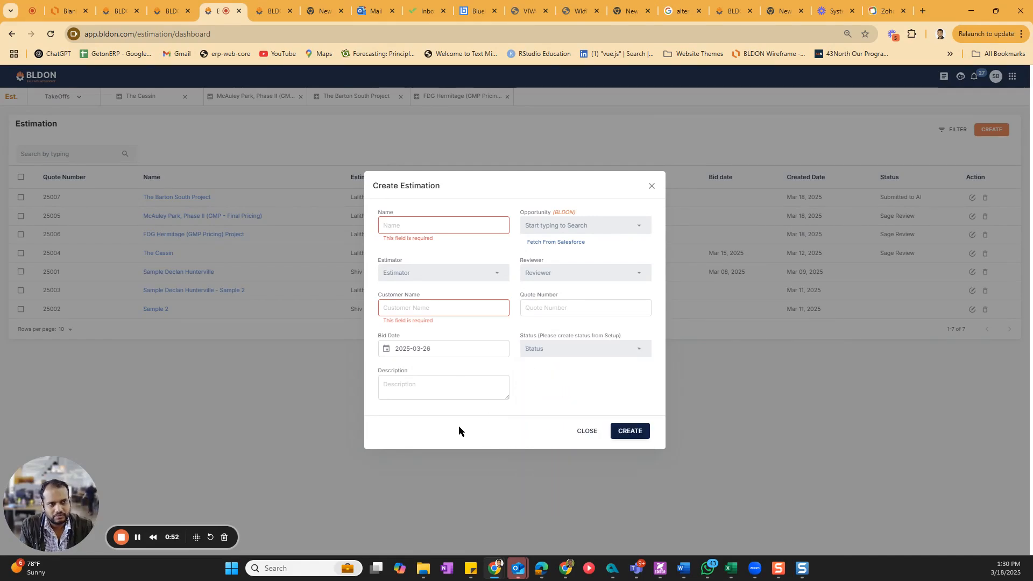
click(431, 387)
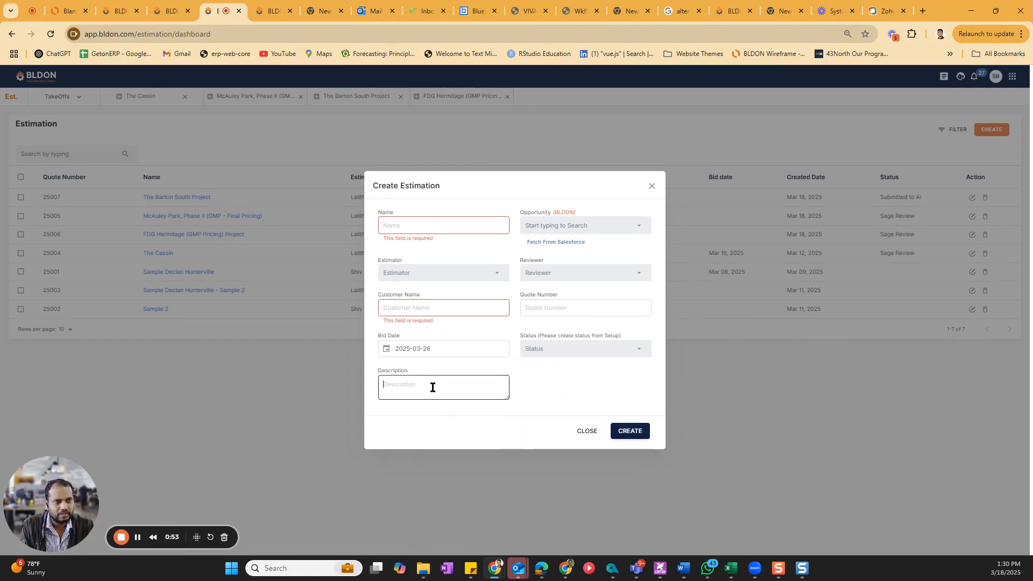
click(578, 431)
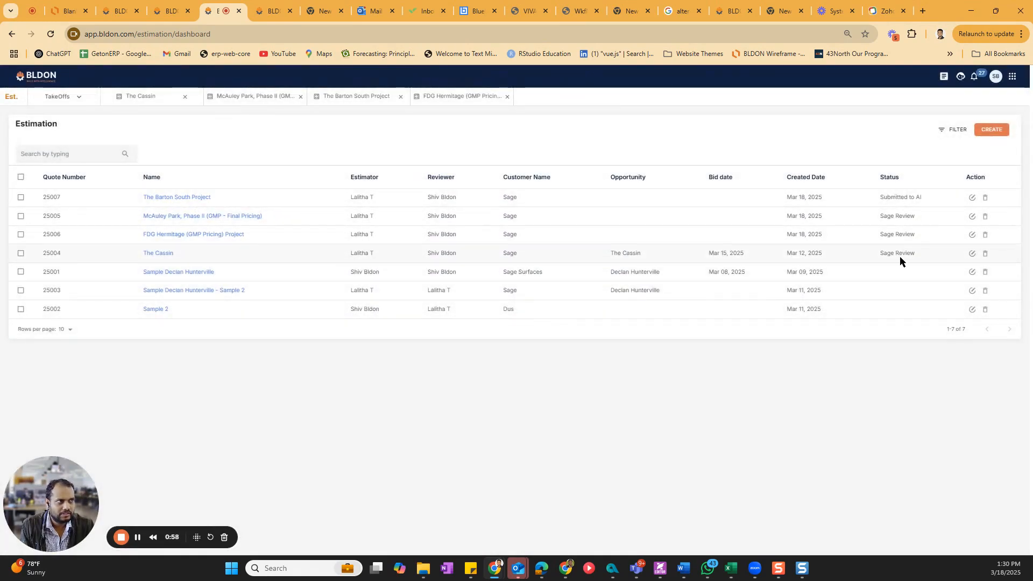
- Open the McAuley Park, Phase II (GMP - Final Pricing) estimation and view its plans
drag(892, 198, 915, 214)
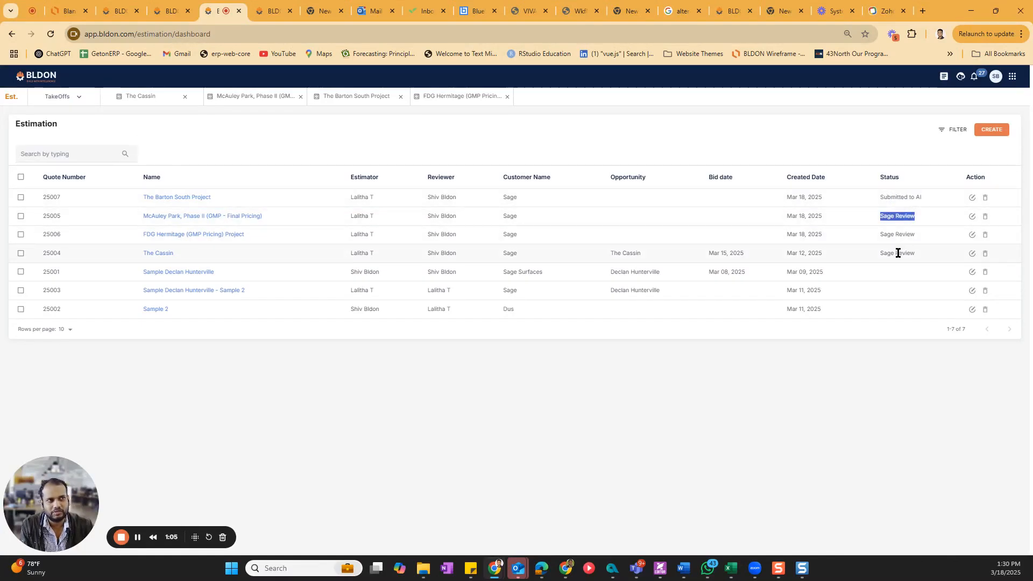
click(184, 216)
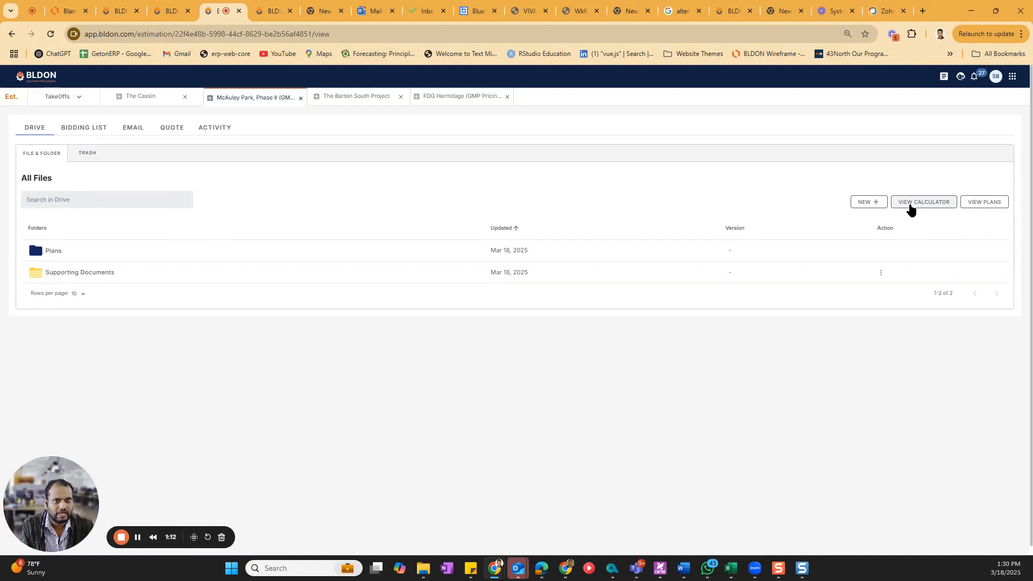
click(992, 209)
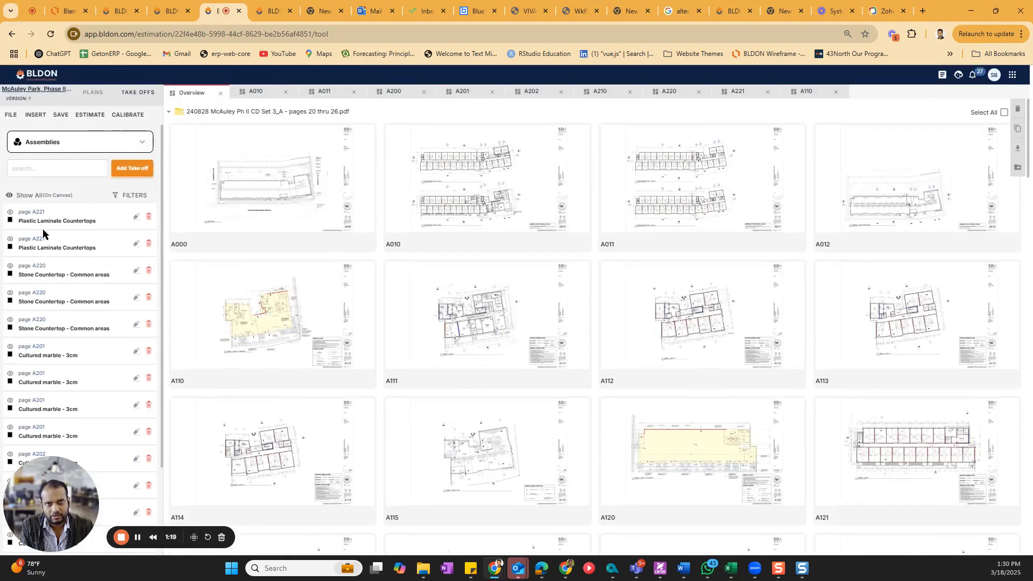
- Expand the McAuley Ph II CD Set PDF in the plan list, compare all plans with Activity, and keep the Activity filter
click(96, 97)
click(59, 163)
click(8, 201)
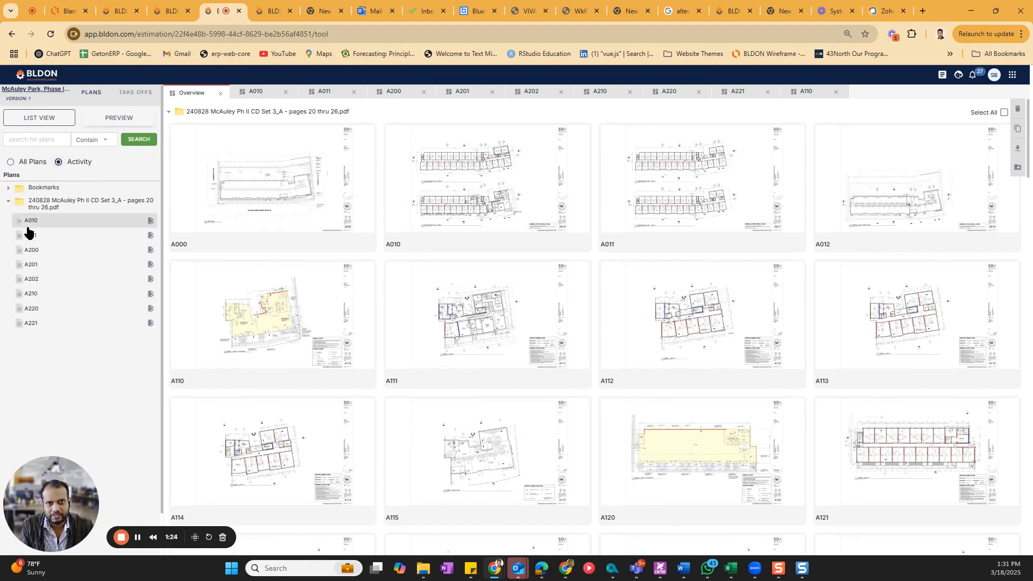
click(10, 162)
scroll(74, 355, down, 5)
scroll(74, 353, up, 5)
click(61, 163)
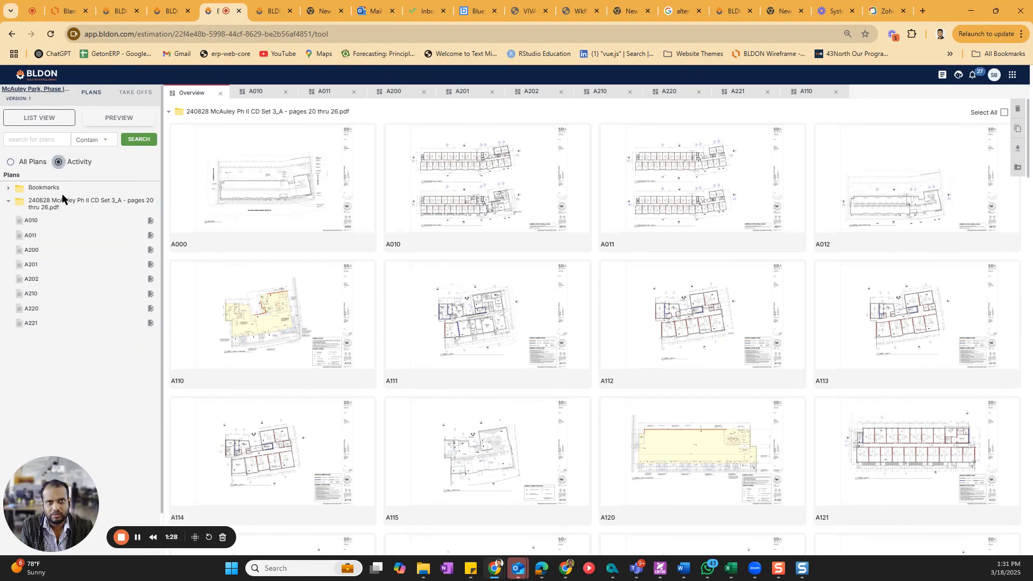
- Open sheet A220 and read the comment attached to the yellow note beside the Community Room, then close the comments
click(43, 309)
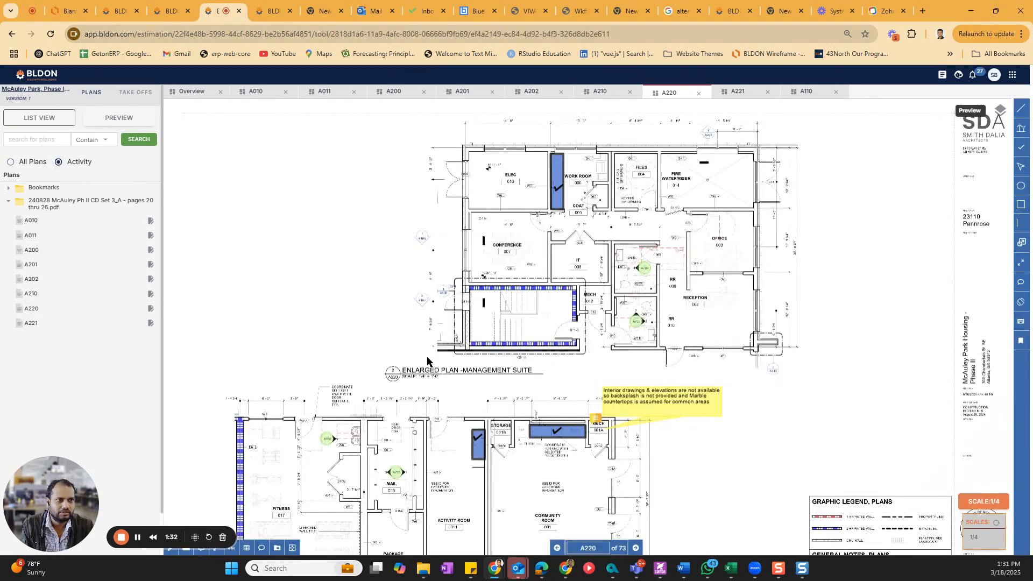
drag(403, 351, 366, 191)
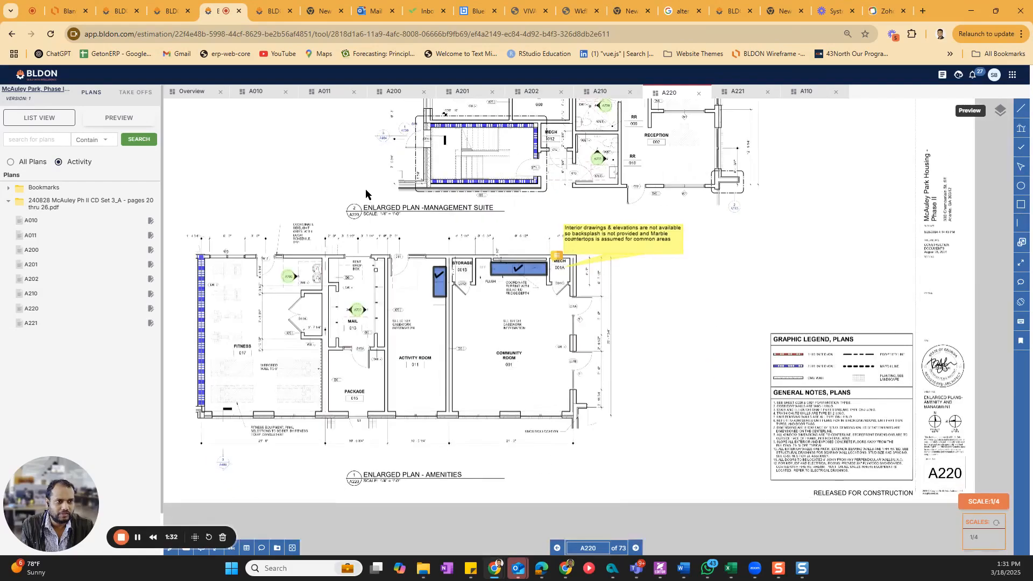
scroll(404, 283, up, 3)
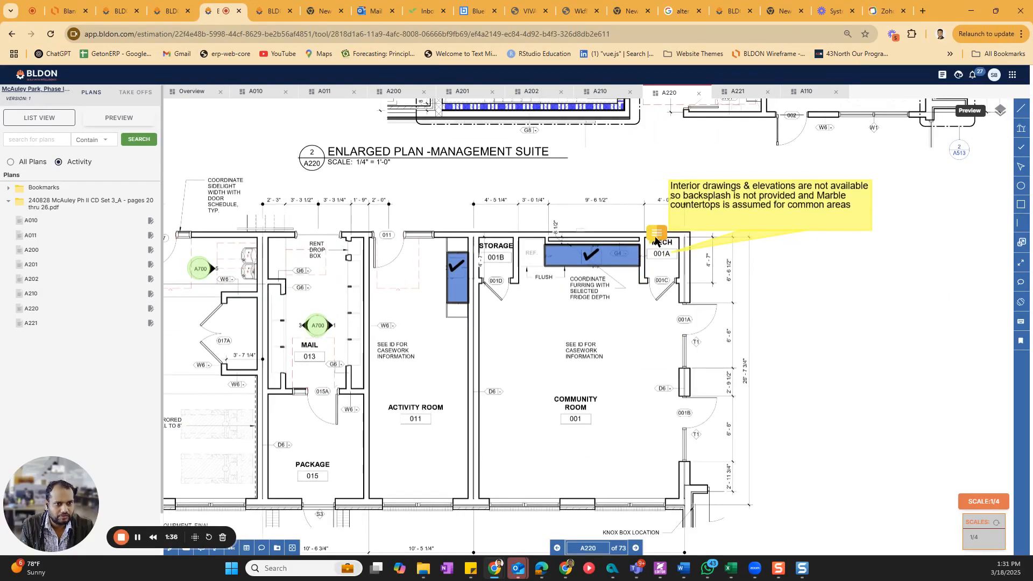
click(656, 234)
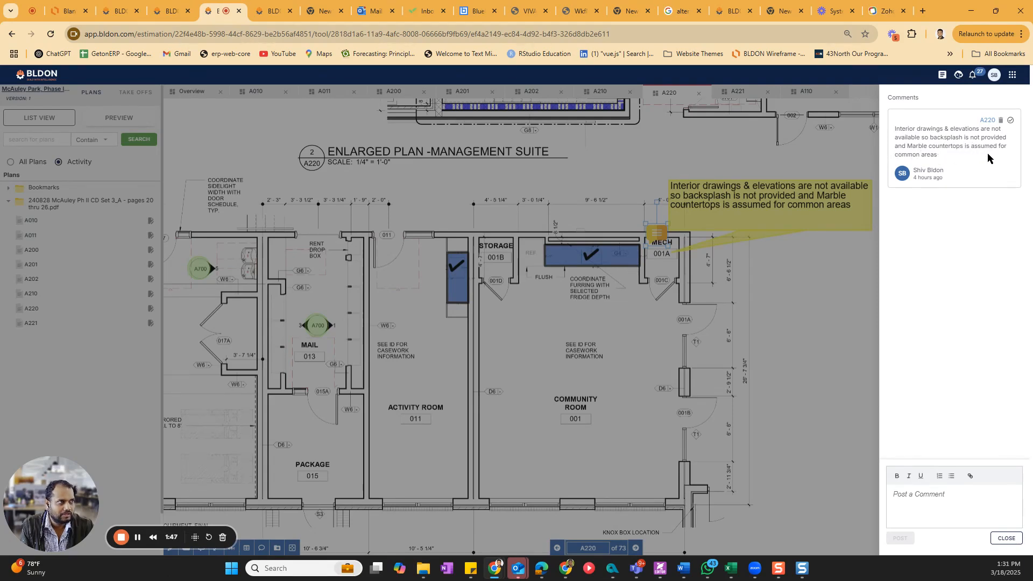
click(839, 188)
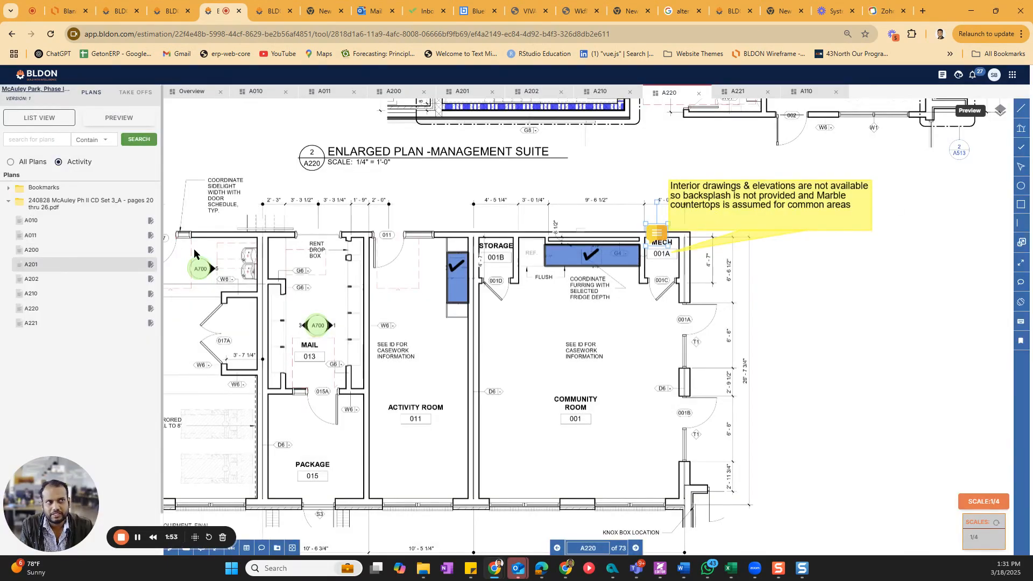
- Show the project's takeoffs and open sheet A201 through the first Cultured marble - 3cm takeoff
scroll(479, 283, down, 3)
drag(455, 284, 503, 412)
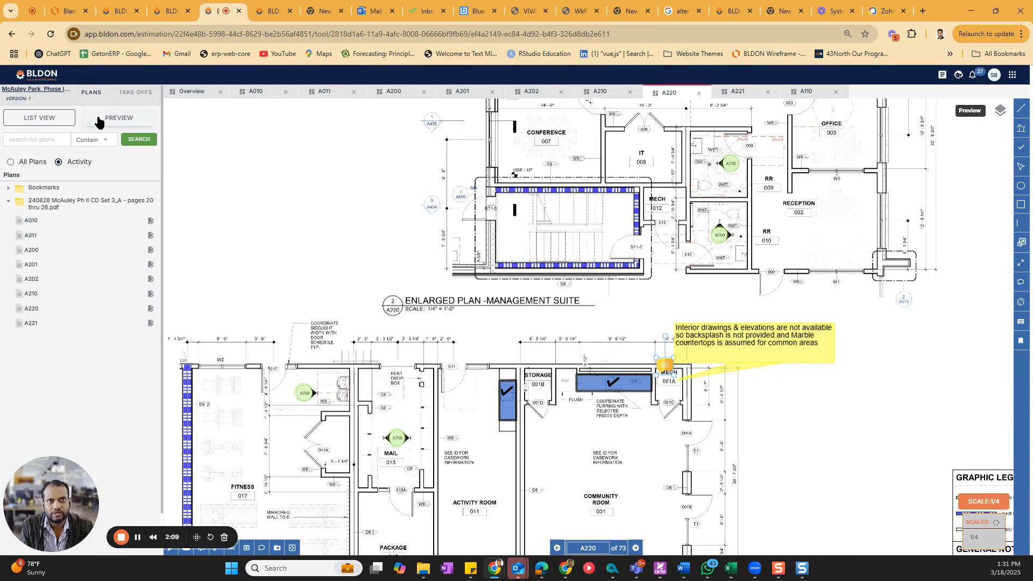
click(140, 92)
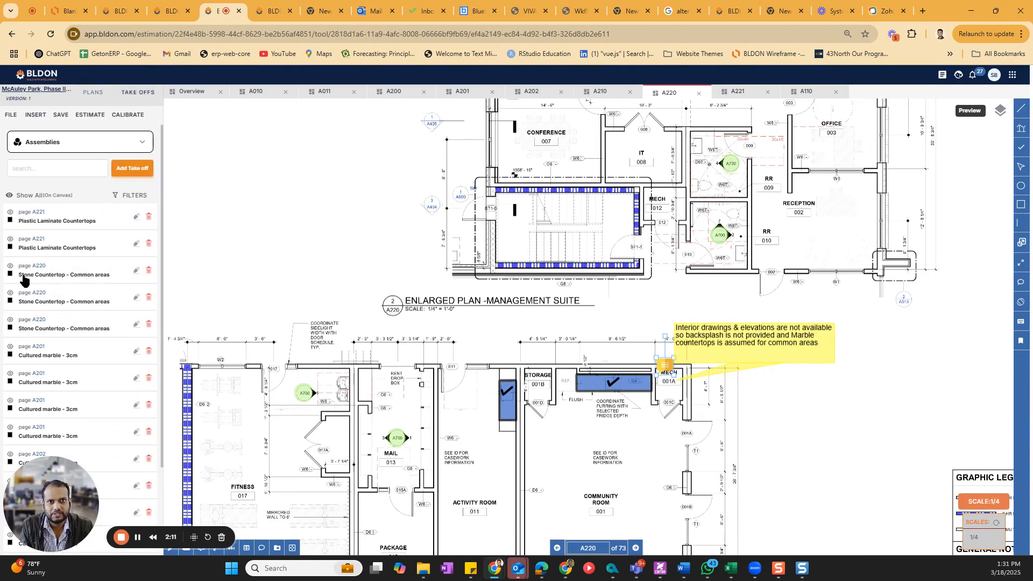
click(37, 348)
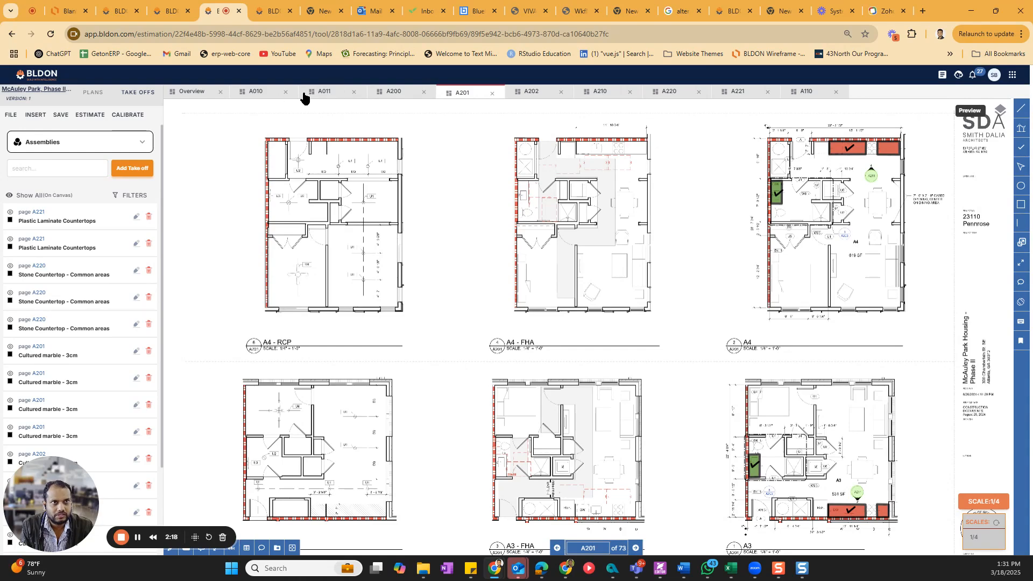
- Look through sheets A011, A200 and A201, and inspect the marked countertops on unit plan A3
click(341, 96)
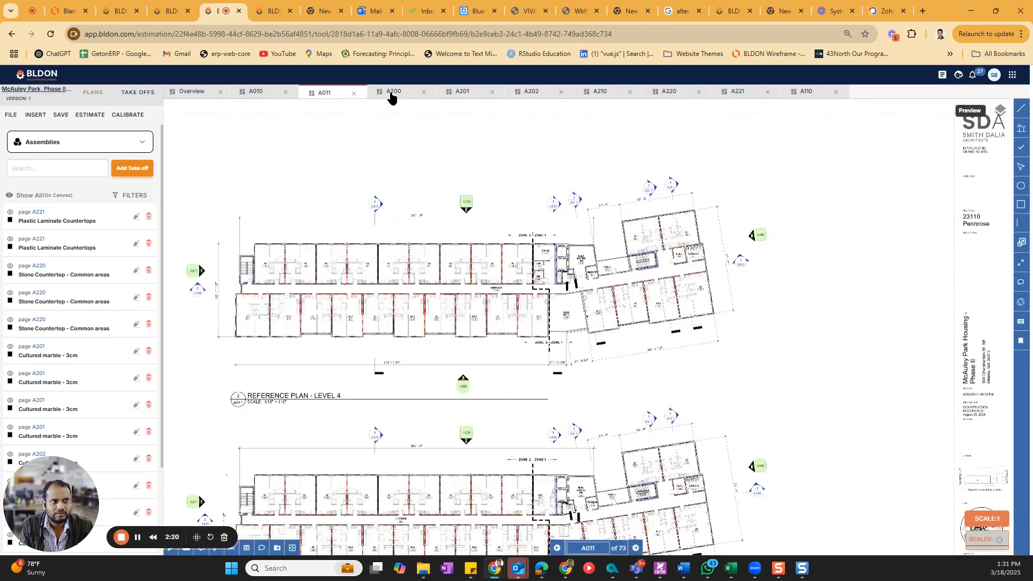
click(391, 96)
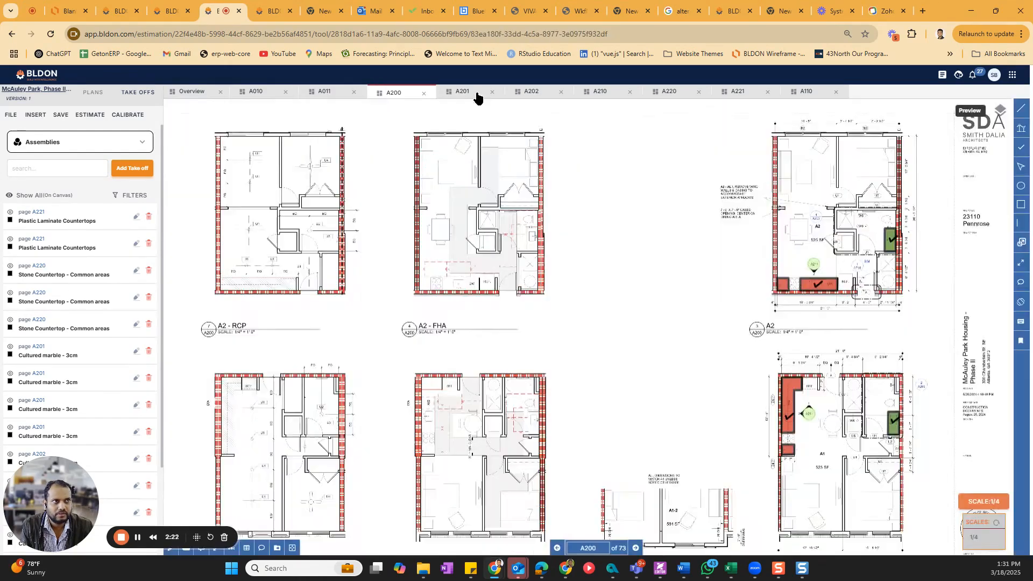
click(478, 97)
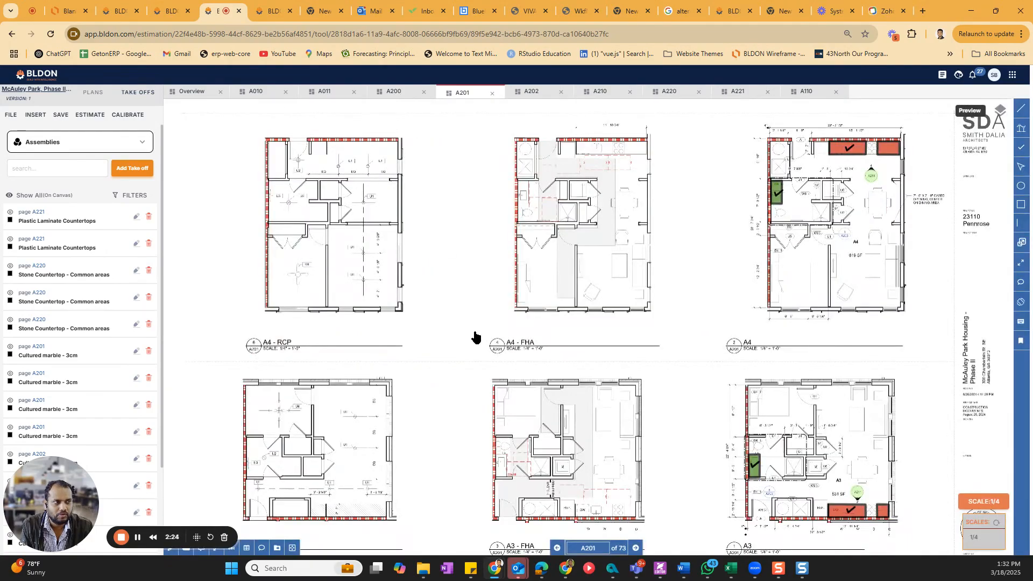
scroll(694, 452, up, 3)
scroll(801, 432, up, 1)
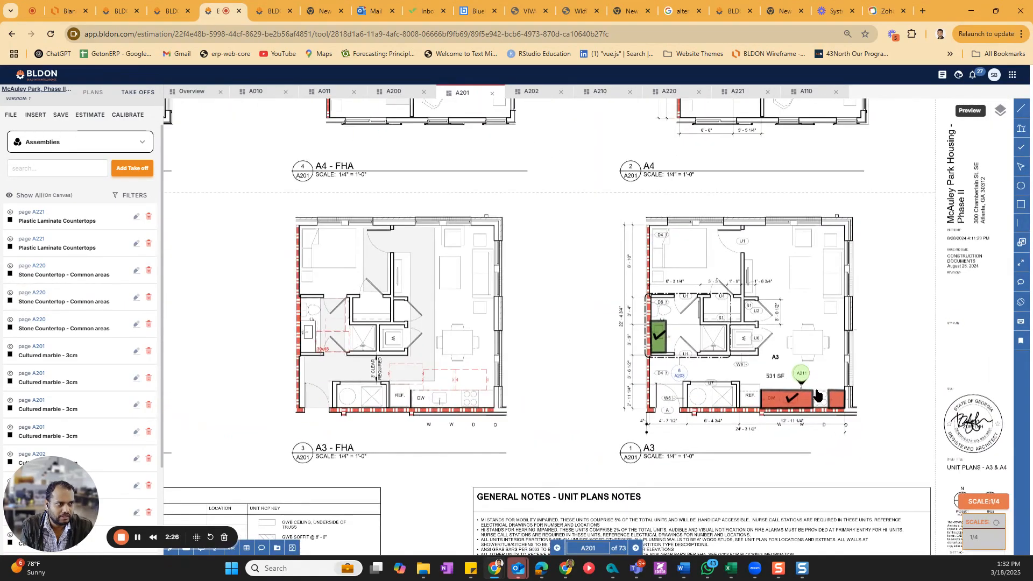
- Preview the elevation sheet linked from the green marker above unit A3's kitchen countertop, examine its kitchen elevations and cabinet sections, and close the preview
click(802, 375)
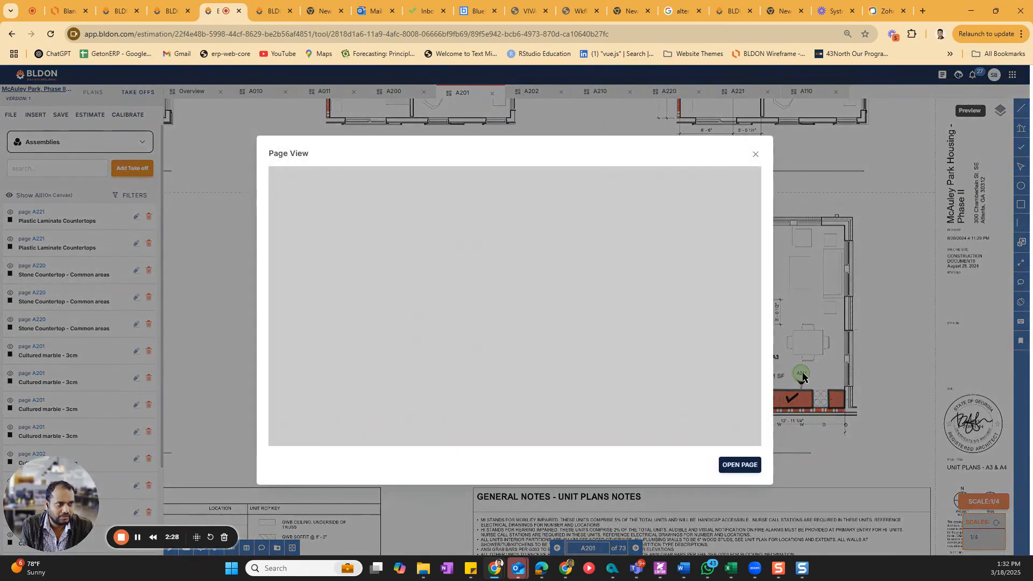
scroll(554, 344, up, 5)
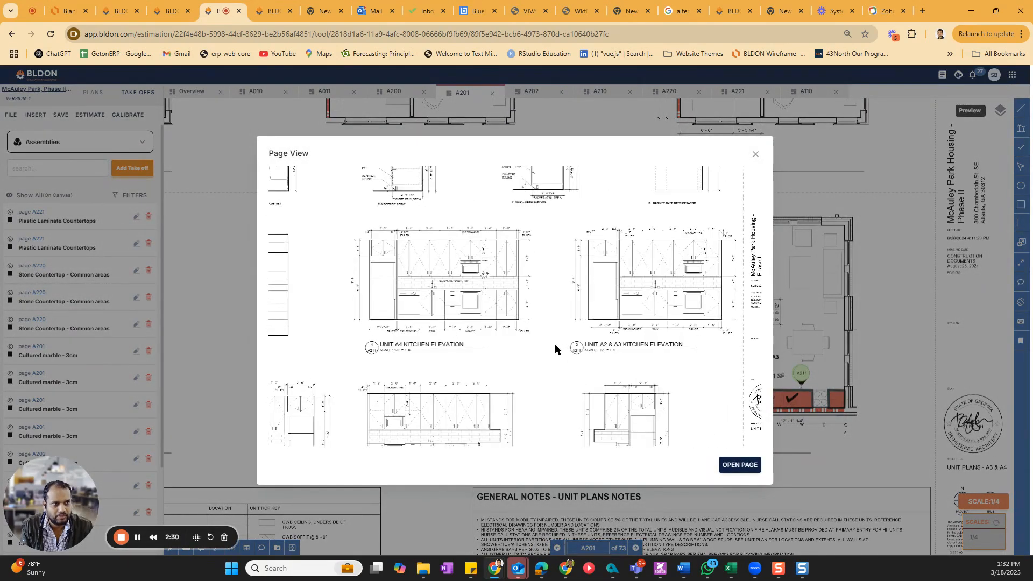
drag(596, 353, 506, 277)
scroll(555, 350, up, 2)
drag(442, 296, 522, 430)
drag(463, 274, 565, 383)
drag(408, 335, 455, 321)
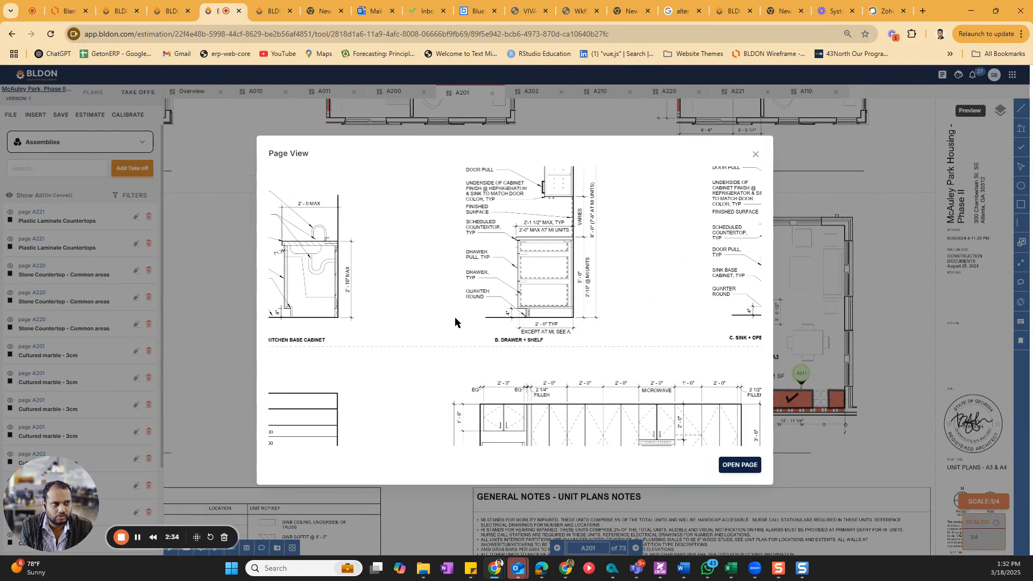
click(755, 155)
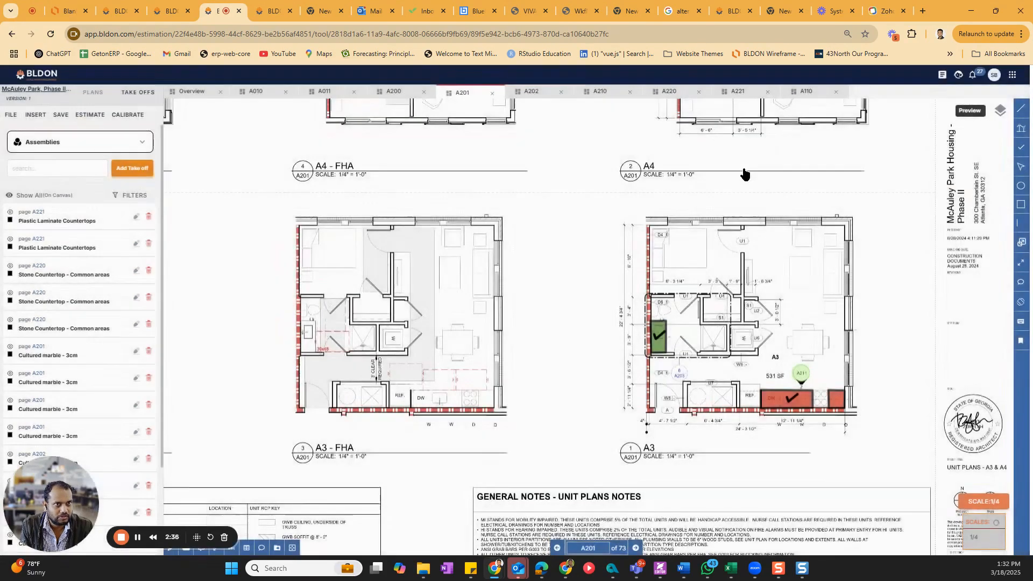
- Look over the lower part of sheet A201, go to sheet A221, and inspect the built-in countertop in Laundry 136
scroll(643, 472, right, 3)
drag(678, 482, 733, 362)
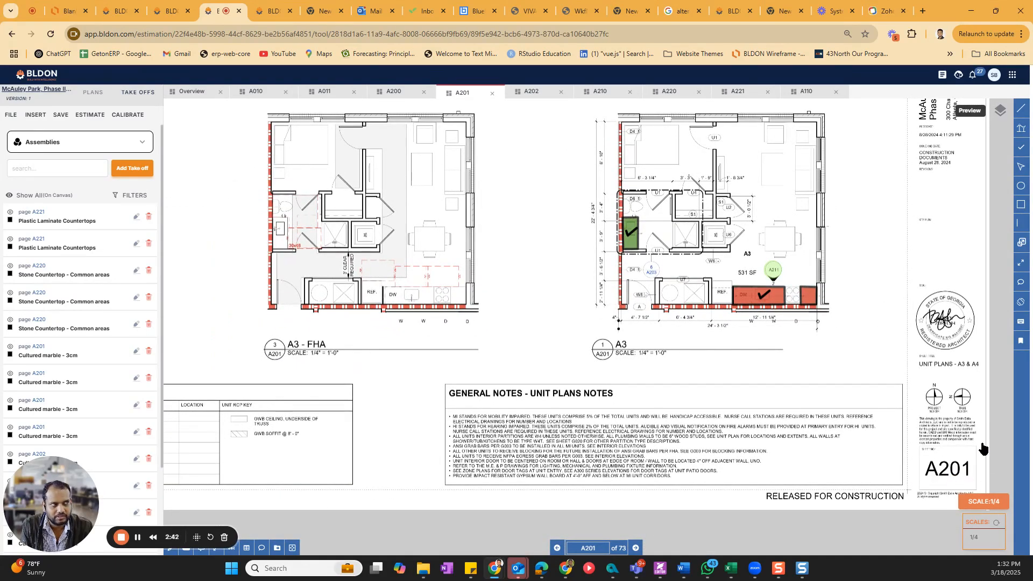
drag(487, 398, 507, 426)
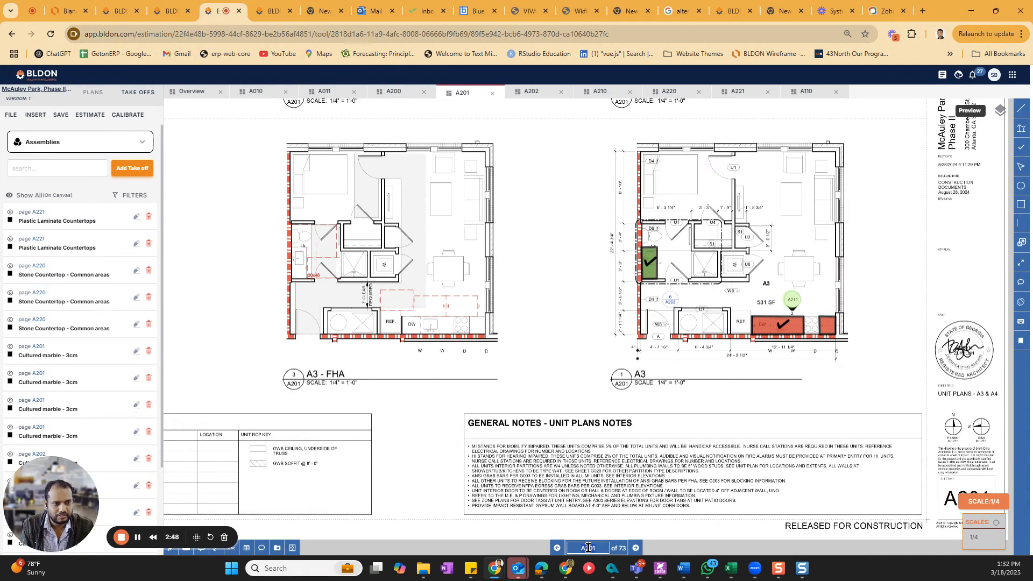
text(A221)
key(Return)
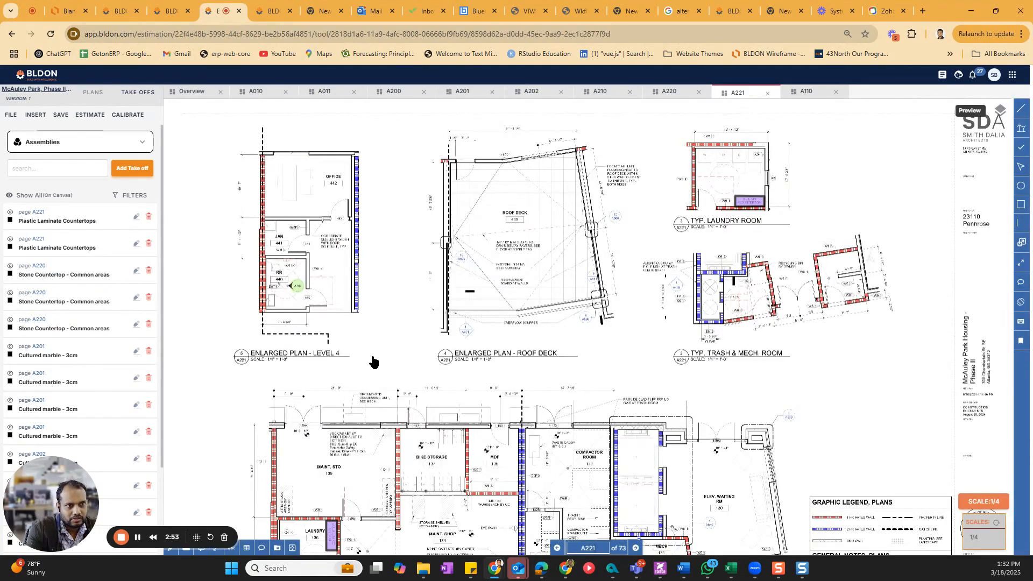
drag(400, 388, 427, 285)
scroll(341, 454, up, 1)
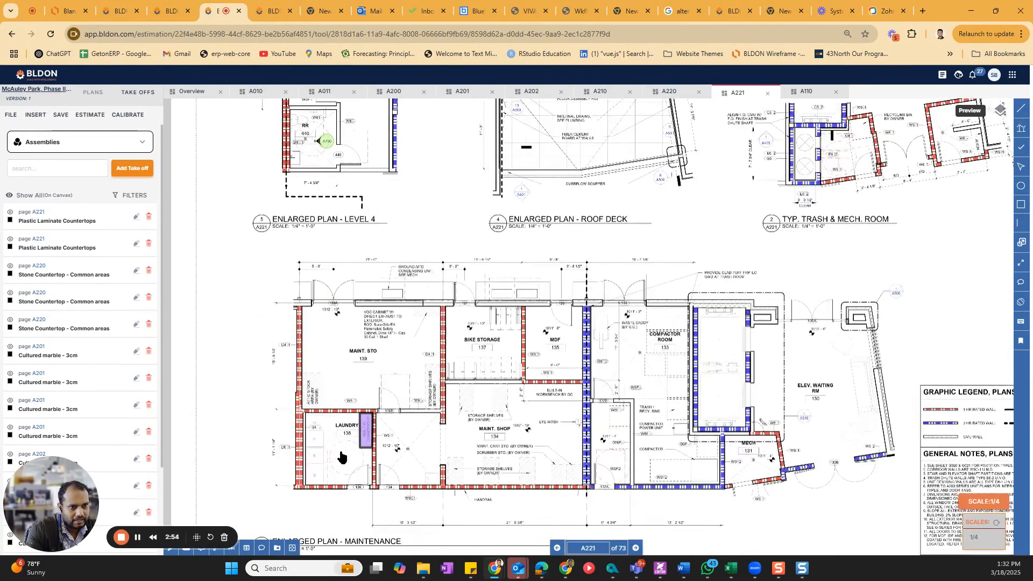
scroll(343, 452, up, 3)
mouse_move(380, 432)
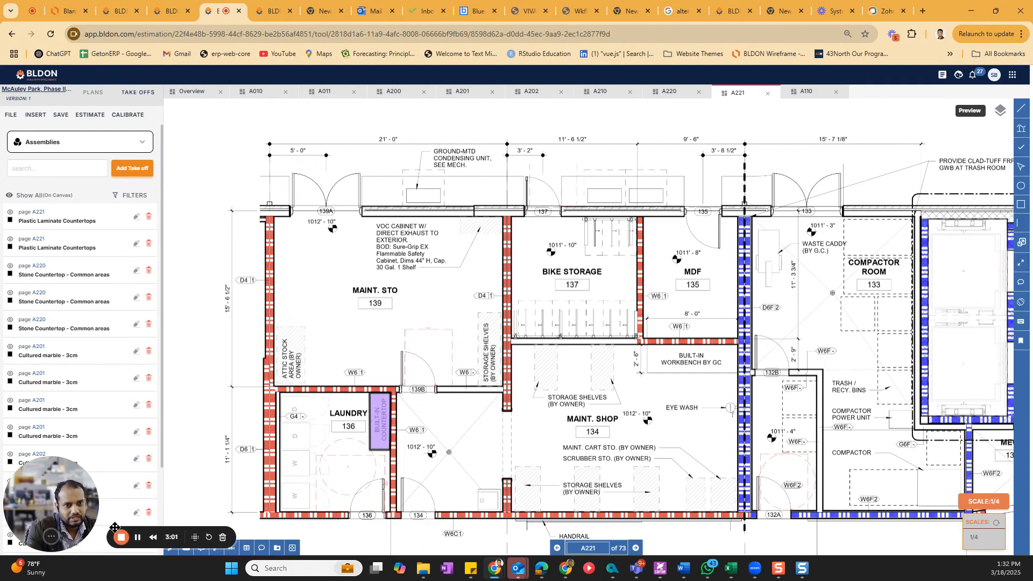
- Post a comment on sheet A221 mentioning a team member, and open sheet A220 through its comment to view the yellow note
click(1020, 283)
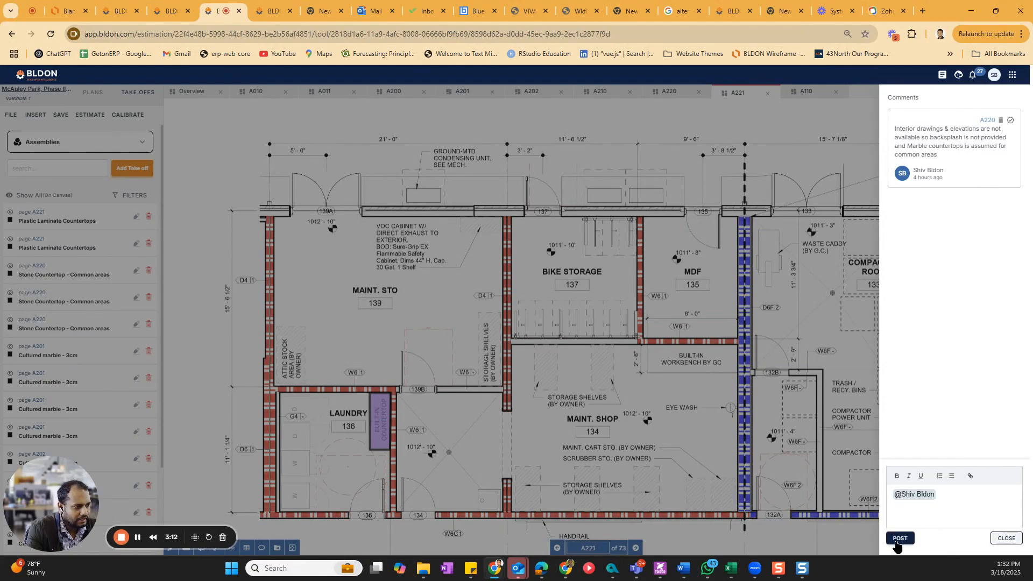
click(899, 538)
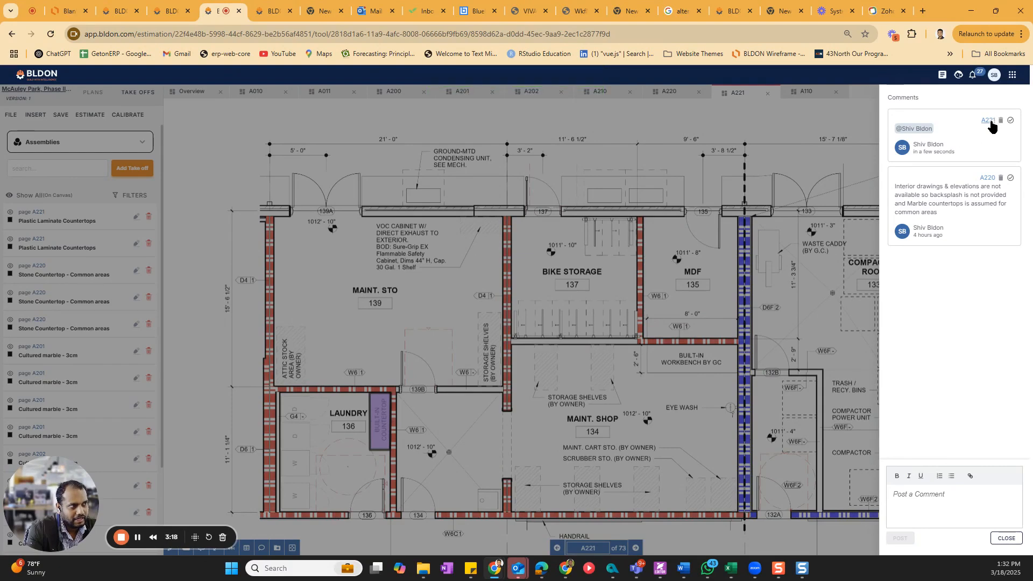
click(986, 177)
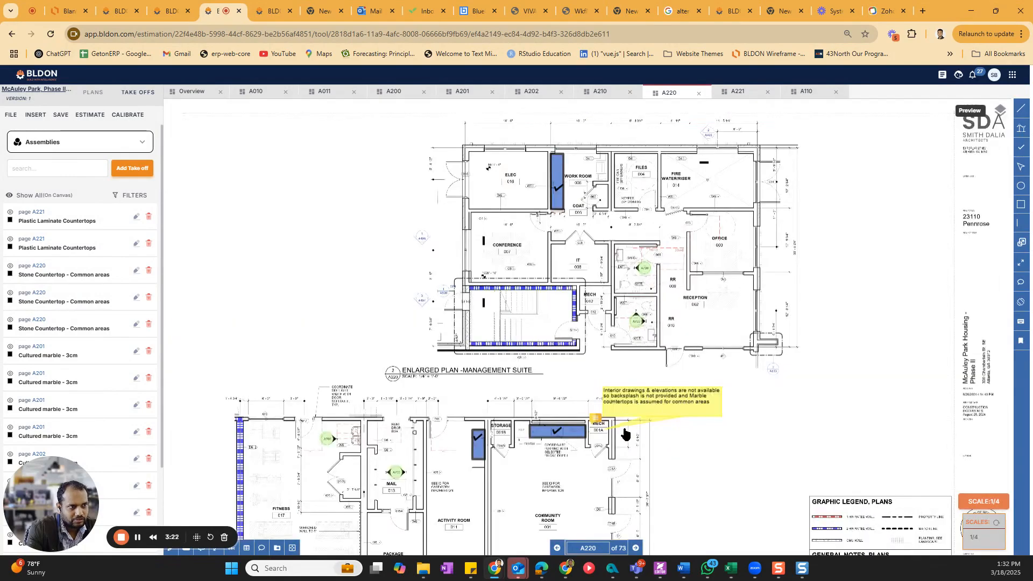
scroll(598, 430, up, 3)
scroll(599, 430, up, 1)
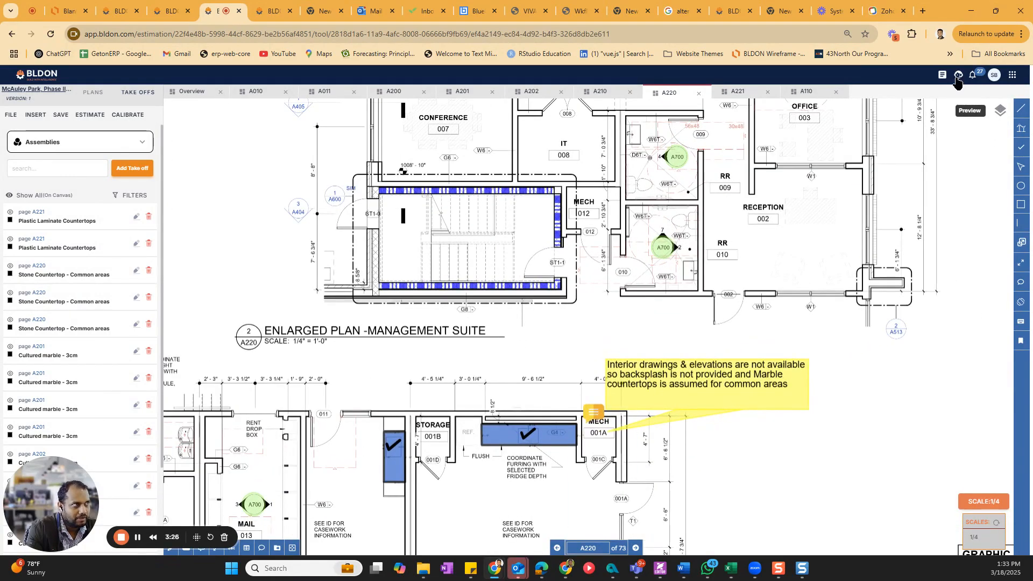
- Check the notifications, switch to Outlook to open the comment link in the mention e-mail, and return to sheet A220 in BLDON
click(973, 76)
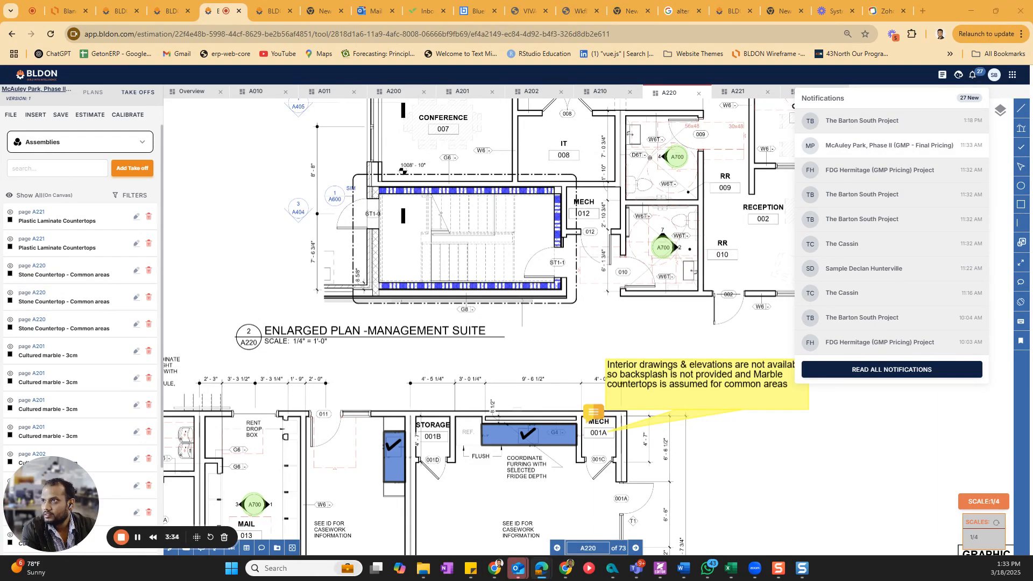
drag(0, 54, 627, 2)
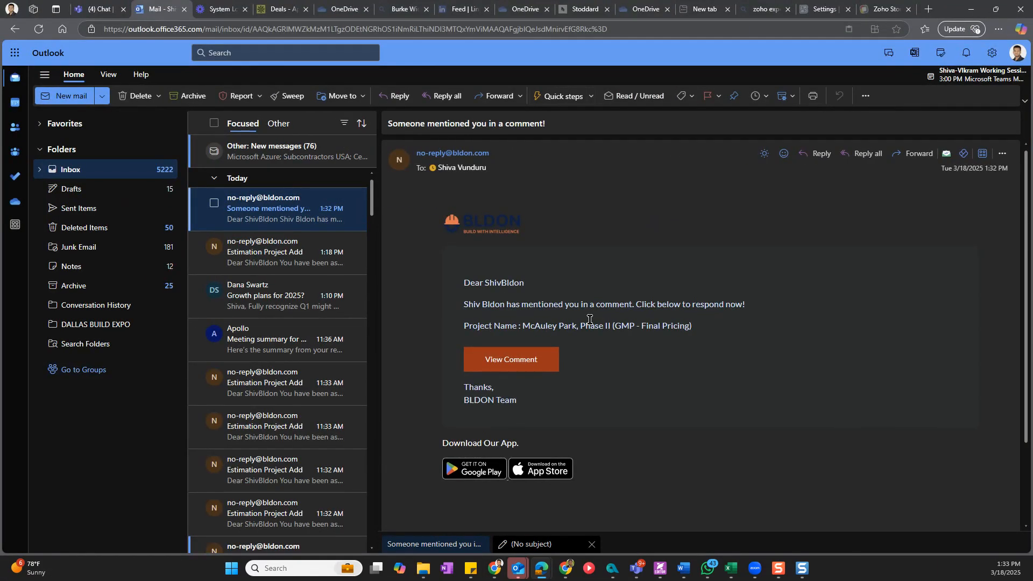
click(497, 361)
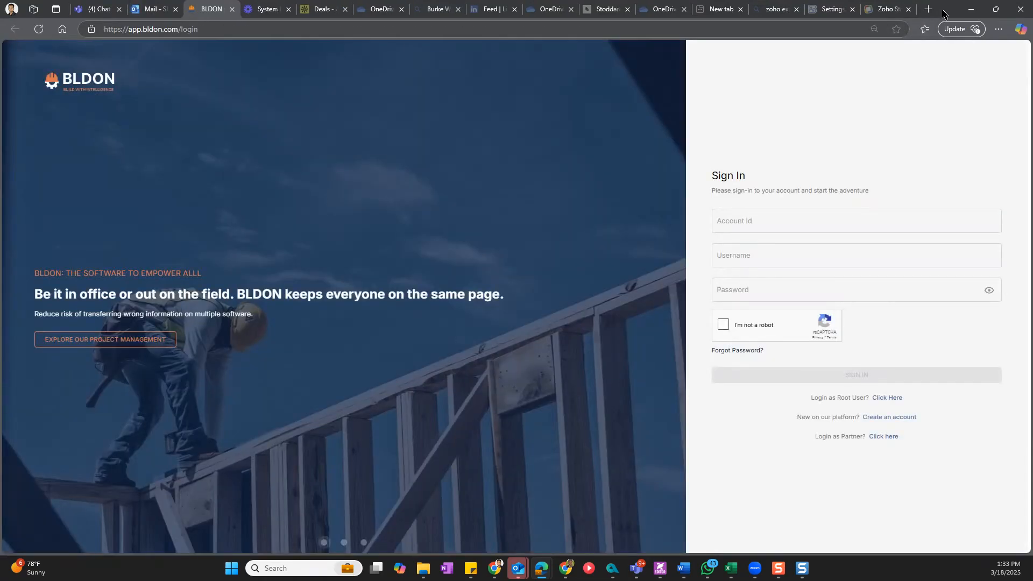
drag(939, 11, 0, 301)
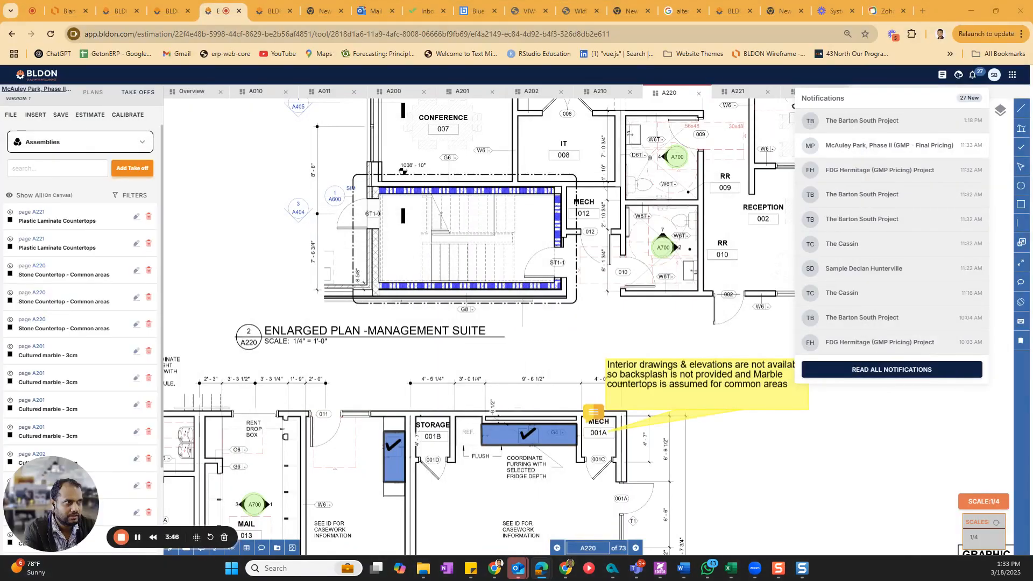
click(770, 469)
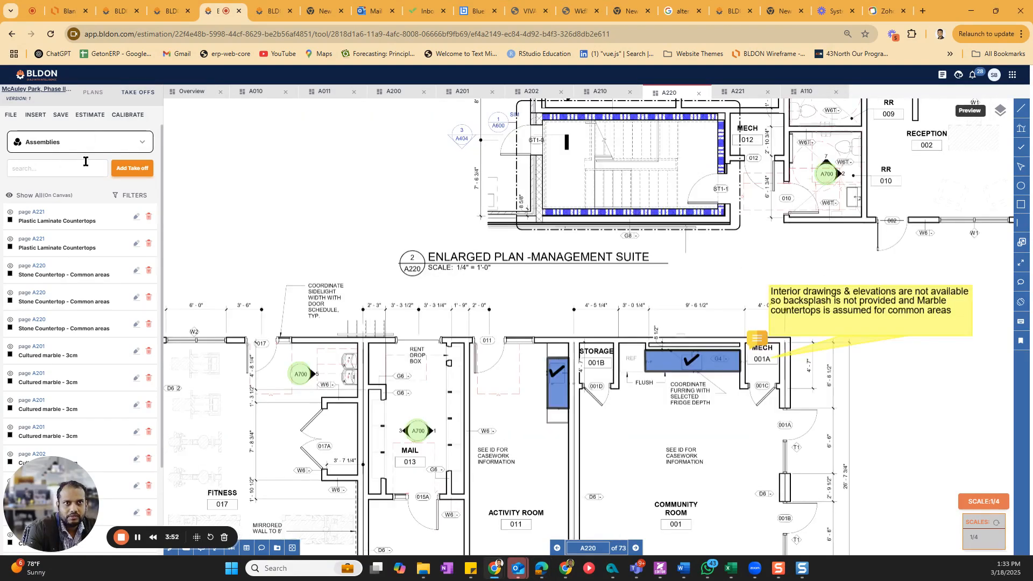
- Search the takeoff list for "bath", clear it, and search for "sto"
click(62, 175)
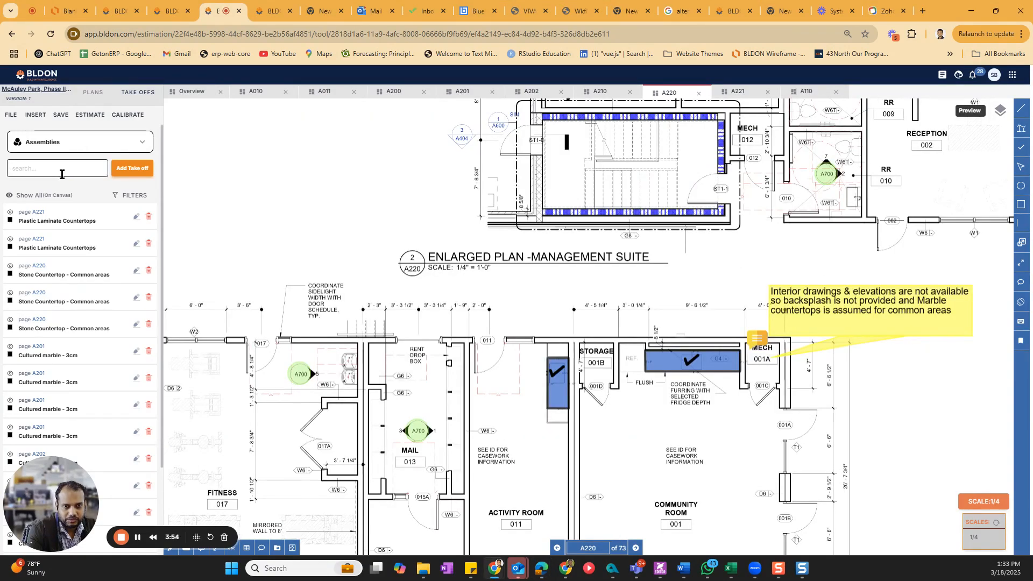
text(bath)
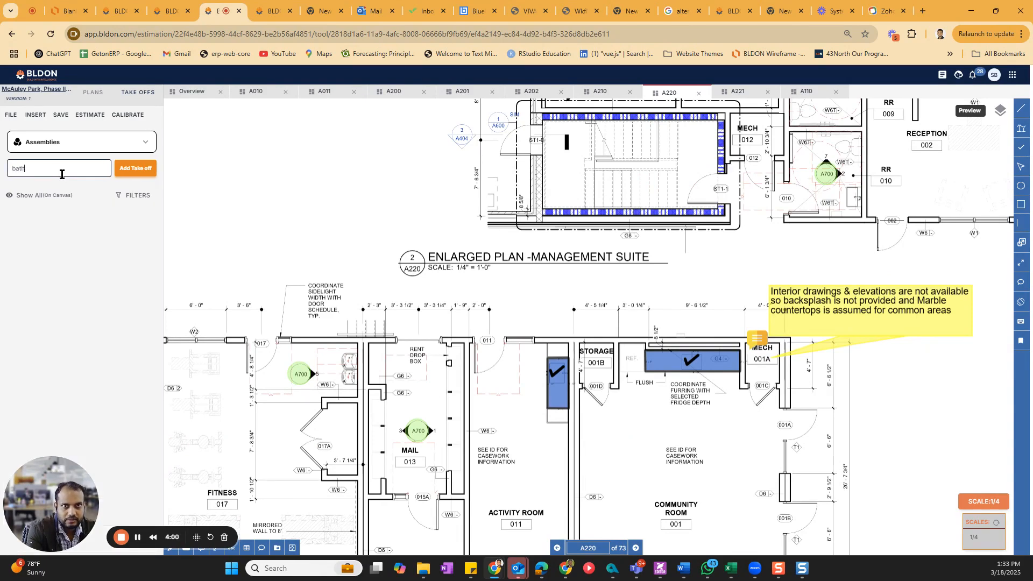
key(BackSpace)
key(BackSpace)
key(BackSpace)
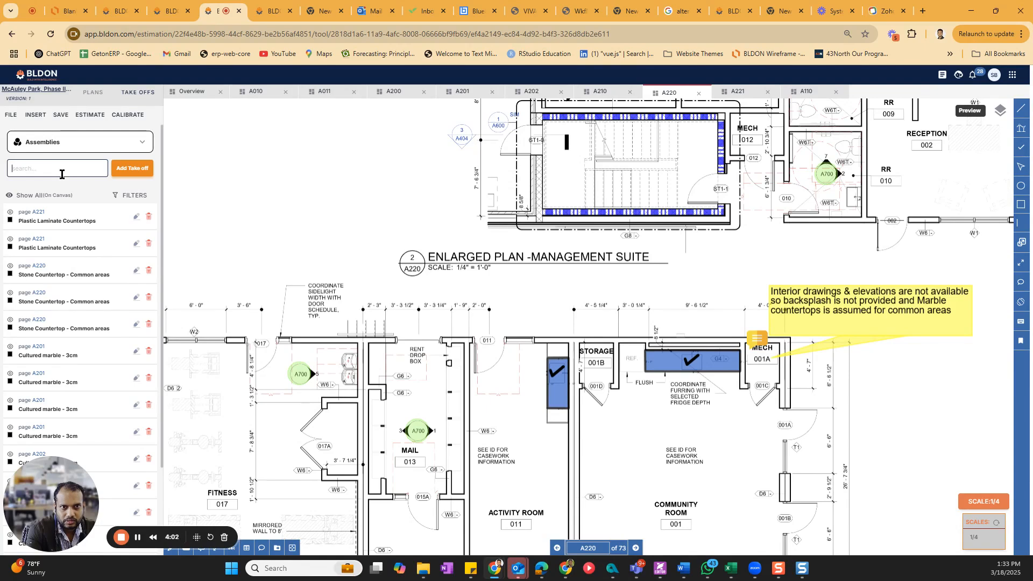
text(co)
key(BackSpace)
key(BackSpace)
text(sto)
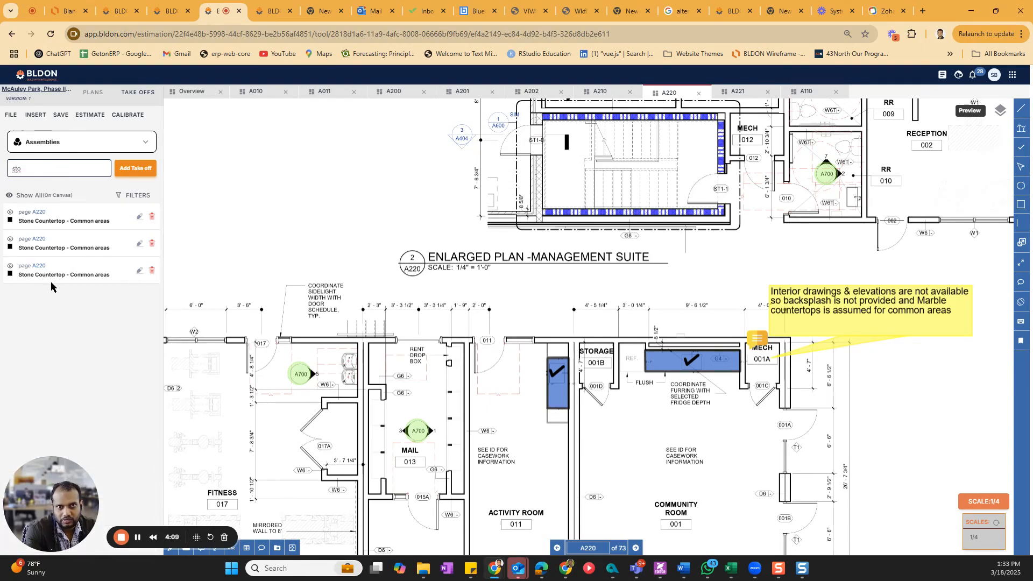
- Open the project's estimate, collapse all countertop groups to unit level, and expand them again to review the material rows
click(95, 118)
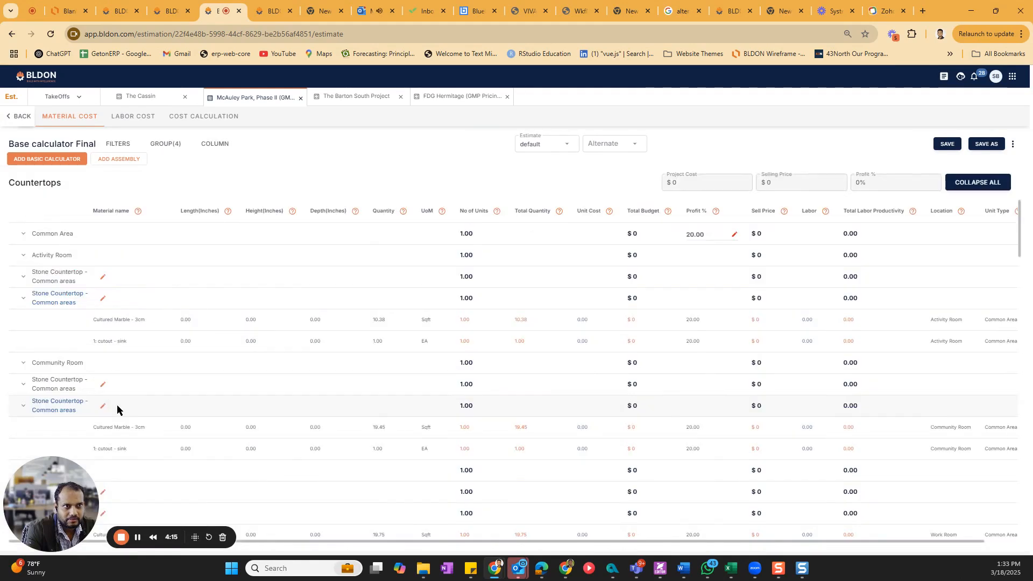
click(977, 182)
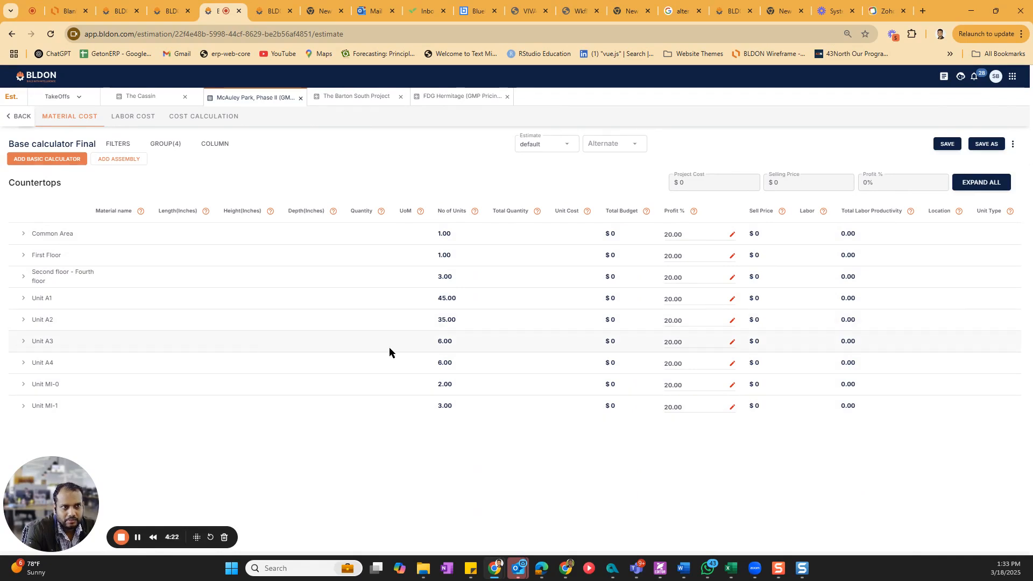
click(981, 182)
scroll(170, 327, down, 3)
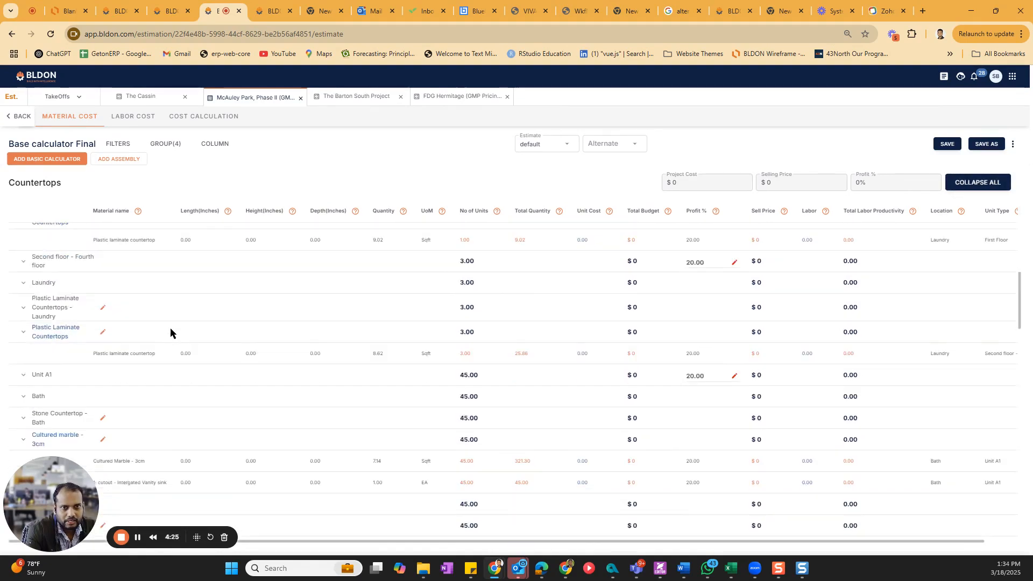
- Open the Plastic Laminate Countertops takeoff of the Second floor - Fourth floor laundry, inspect it on sheet A221, and return to the estimate
click(60, 336)
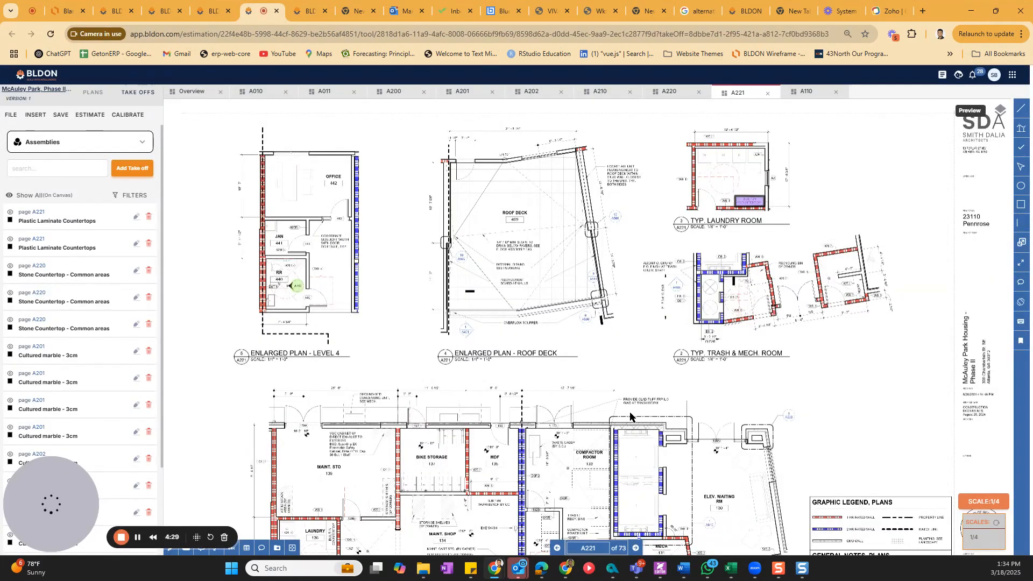
scroll(779, 227, up, 2)
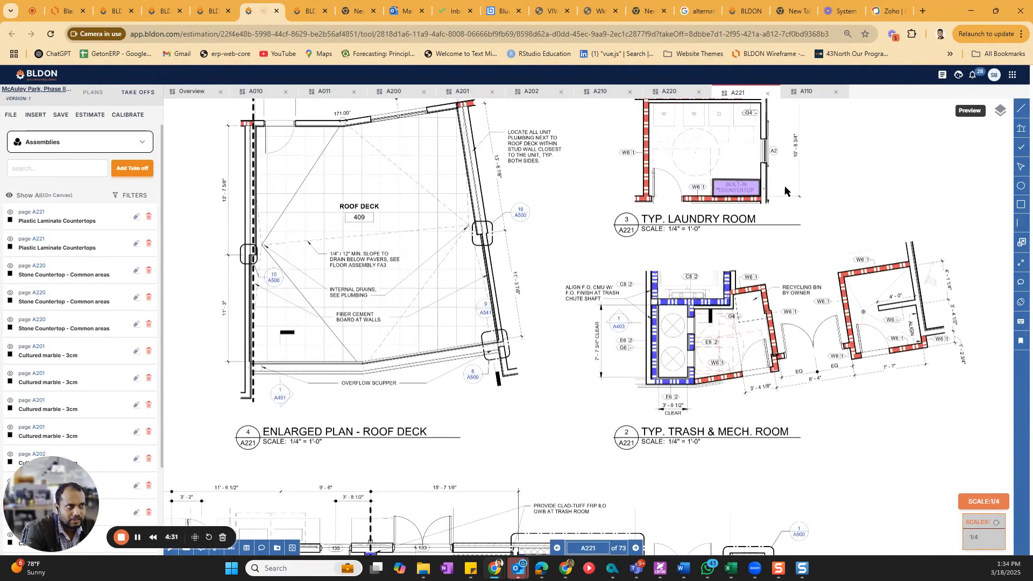
scroll(450, 319, down, 3)
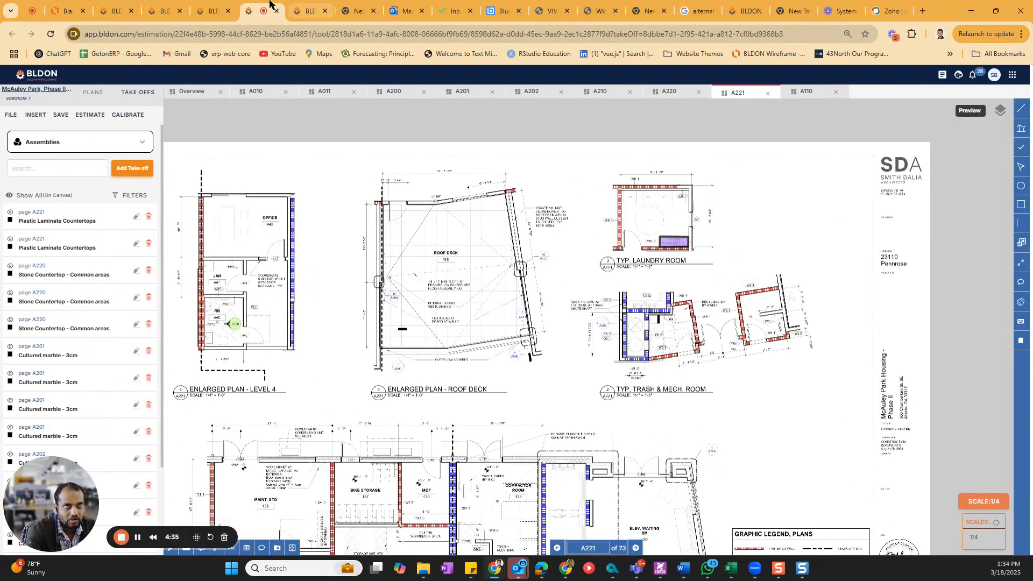
click(213, 11)
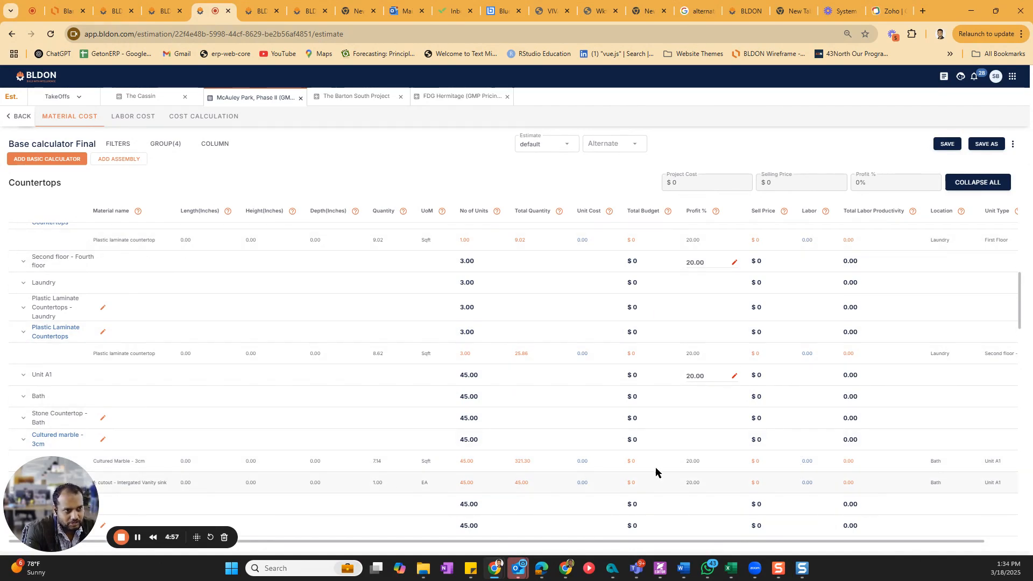
- View the labor entry for the Cultured Marble - 3cm row in Unit A1's bath and close it
click(808, 461)
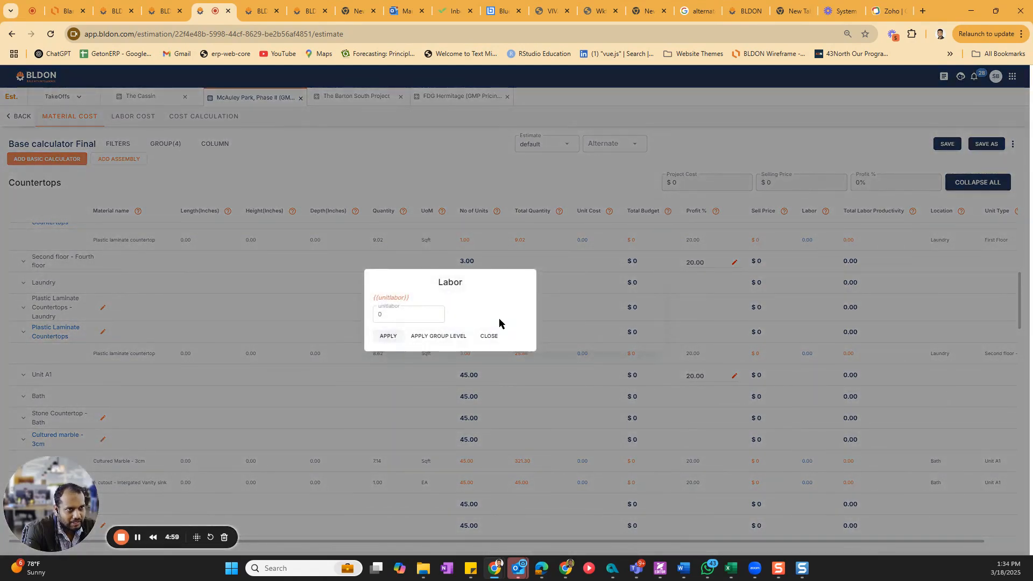
click(489, 337)
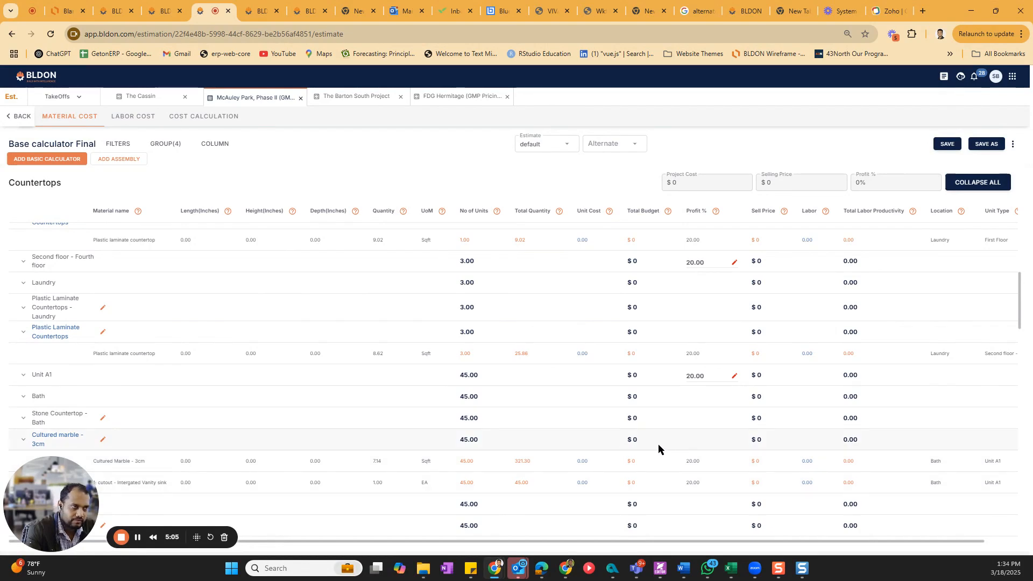
- Switch the estimate to the Profit 30% version, review its rows, and view the form for saving it as a new version
click(531, 153)
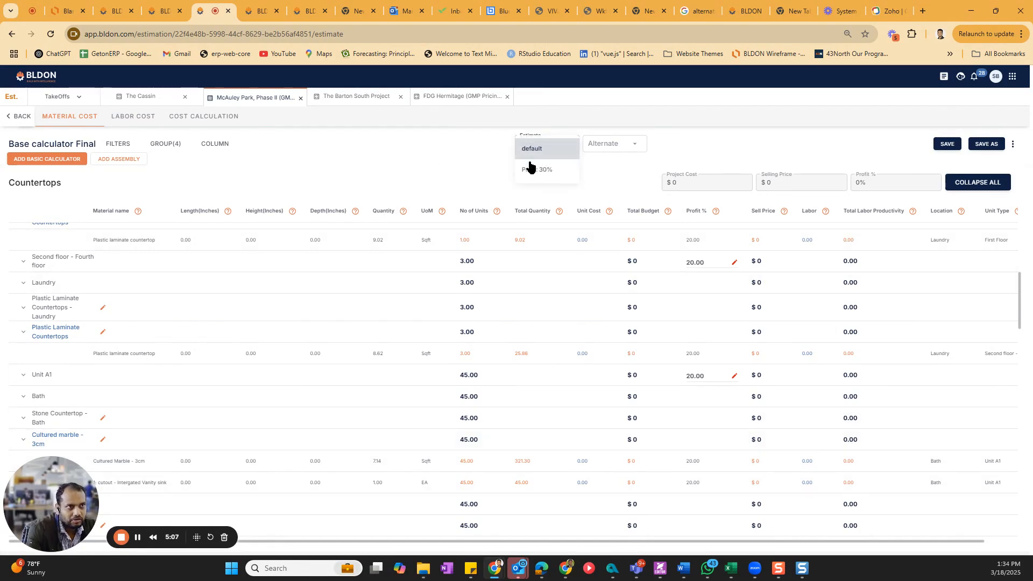
click(538, 172)
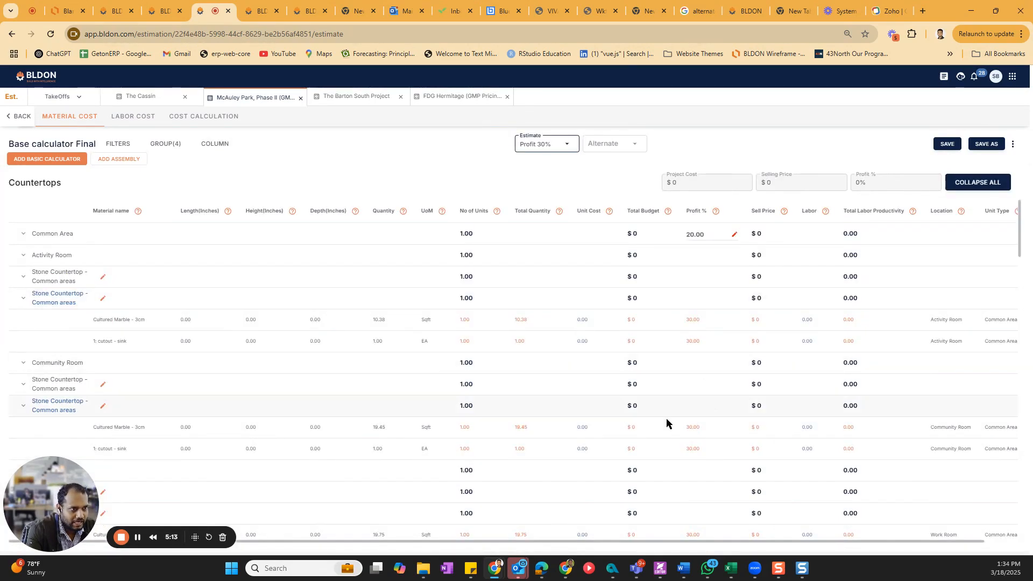
scroll(710, 431, down, 2)
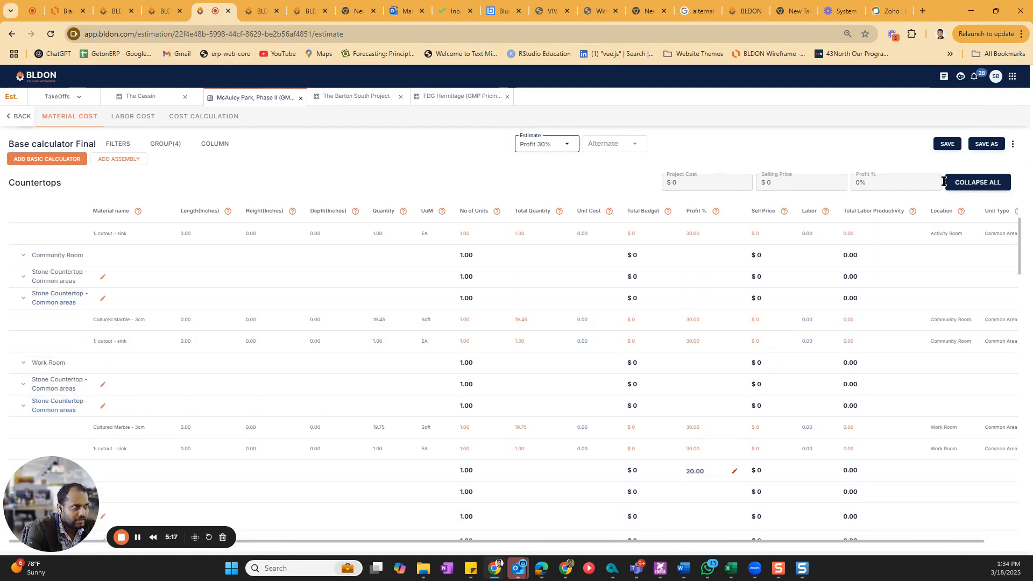
click(986, 144)
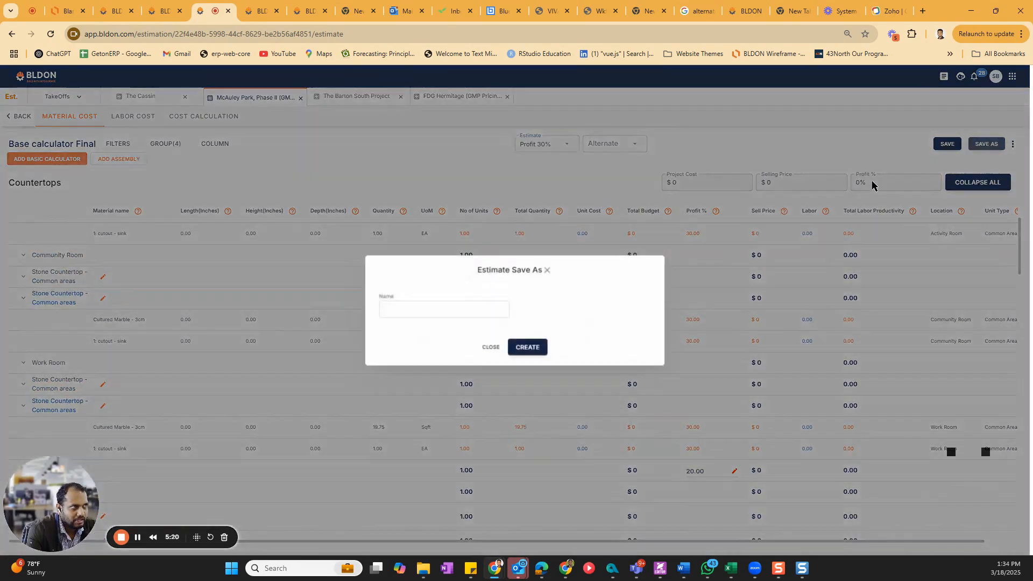
click(490, 347)
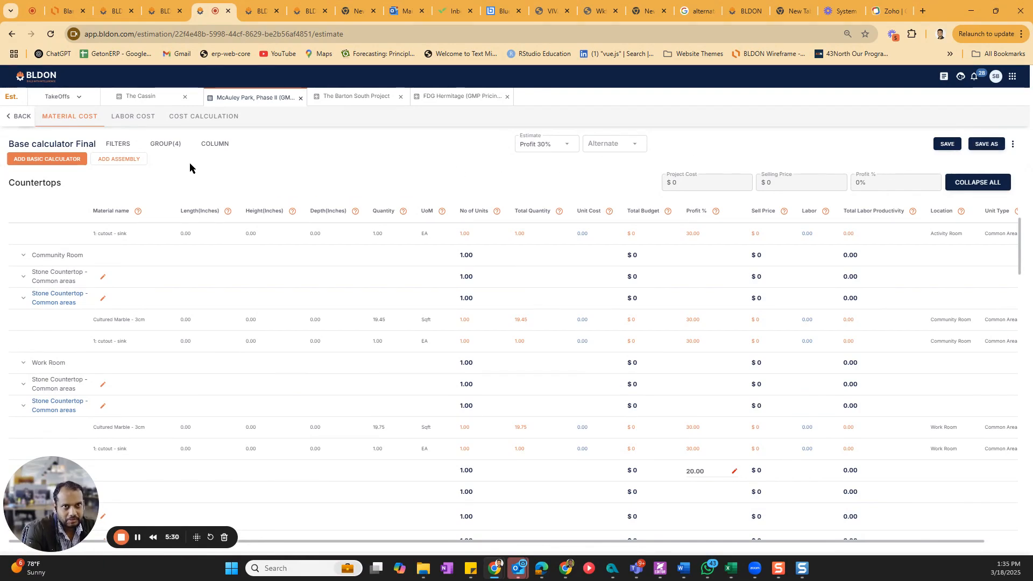
- Filter the estimate by label to show only Unit A4
click(117, 144)
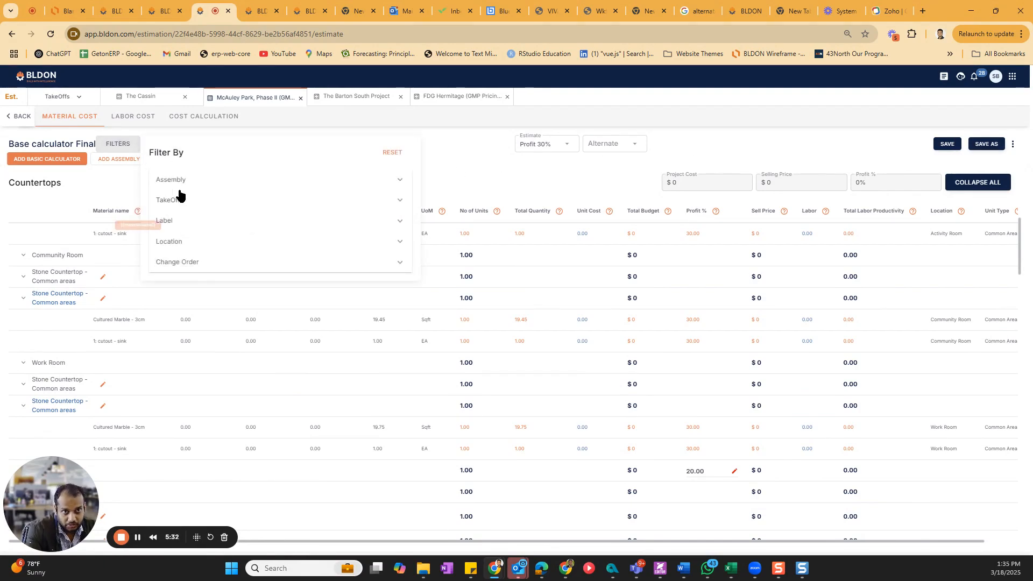
click(187, 201)
click(177, 313)
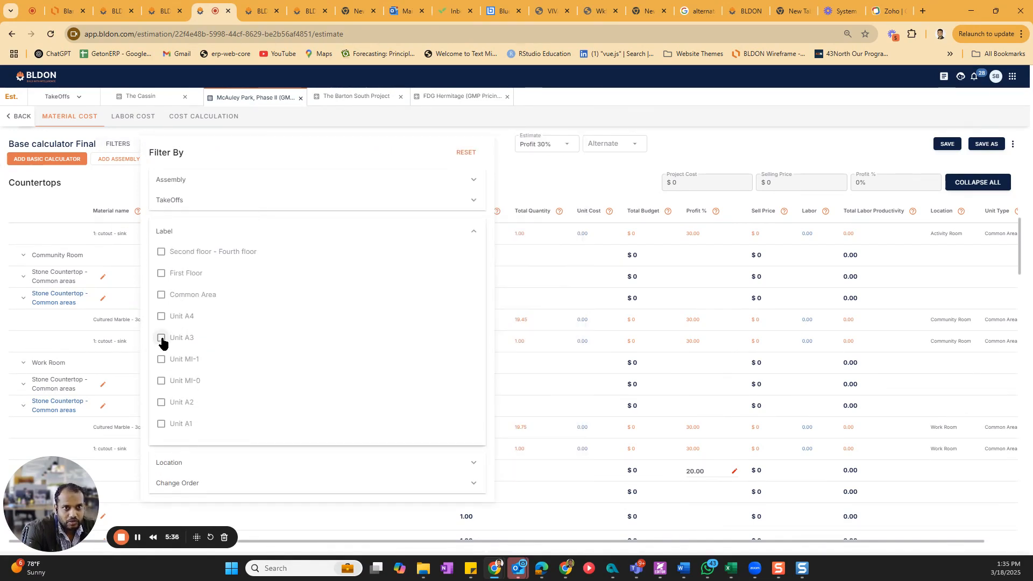
click(161, 317)
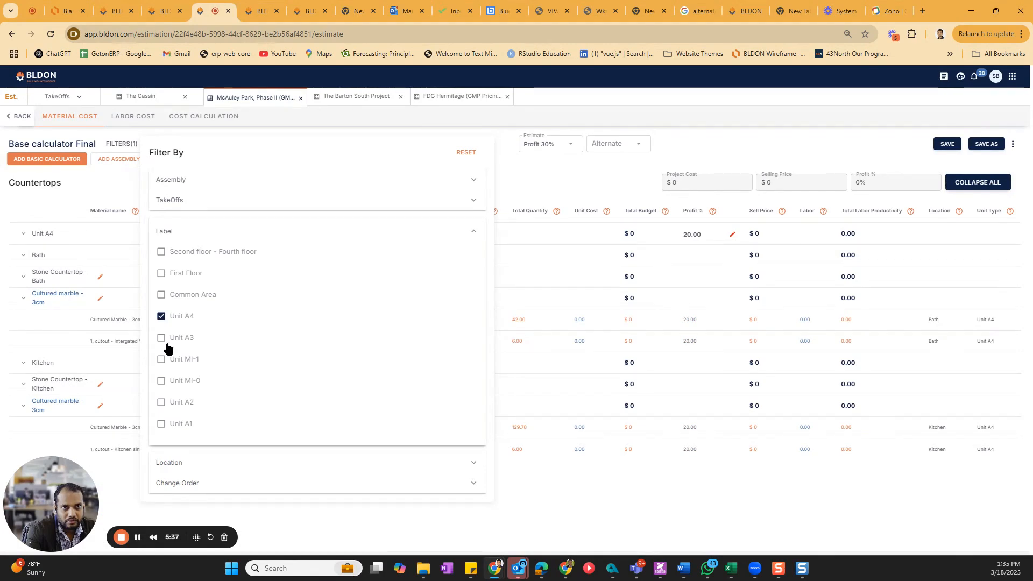
click(82, 188)
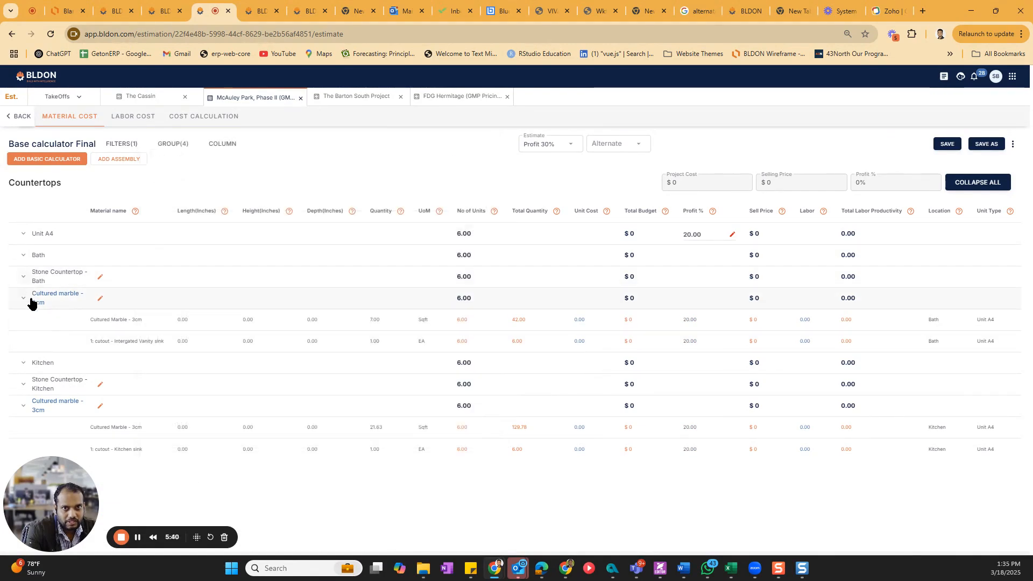
- Examine the grouping options of the Unit A4 estimate rows, including Assembly and Unit Type, and return to the takeoff plan on sheet A220
click(173, 144)
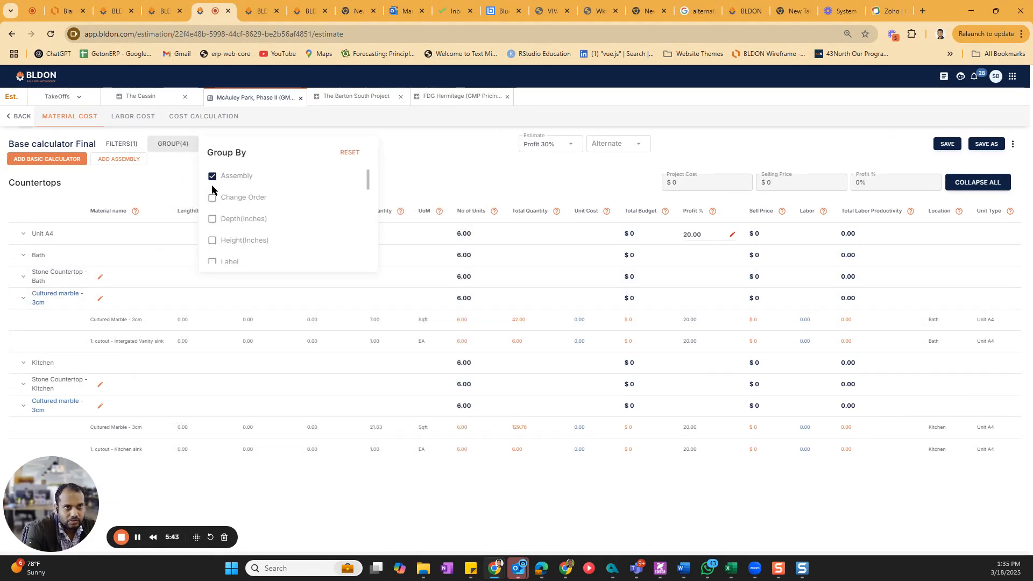
click(172, 167)
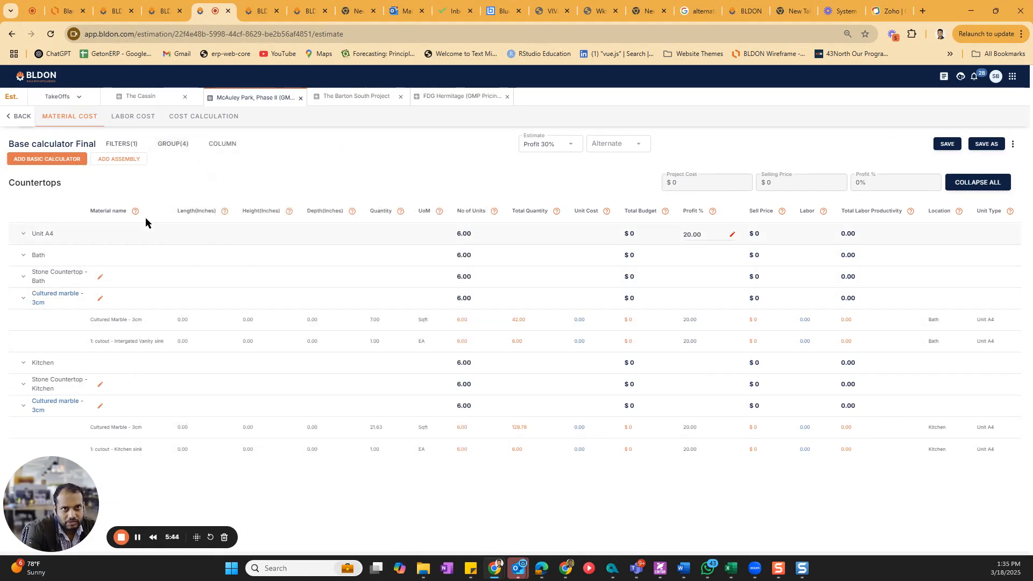
click(183, 150)
scroll(217, 237, down, 3)
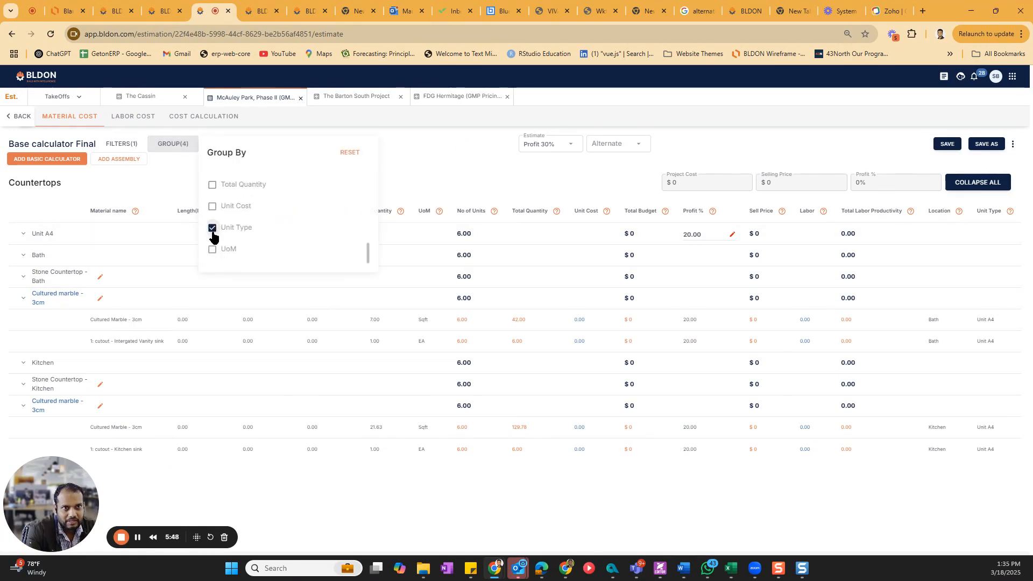
scroll(214, 249, up, 5)
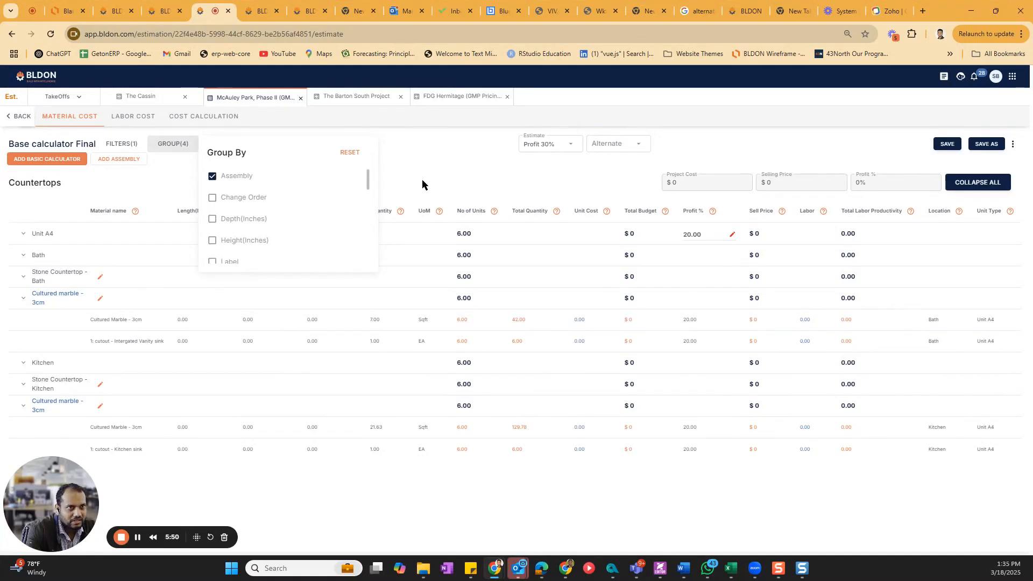
click(398, 207)
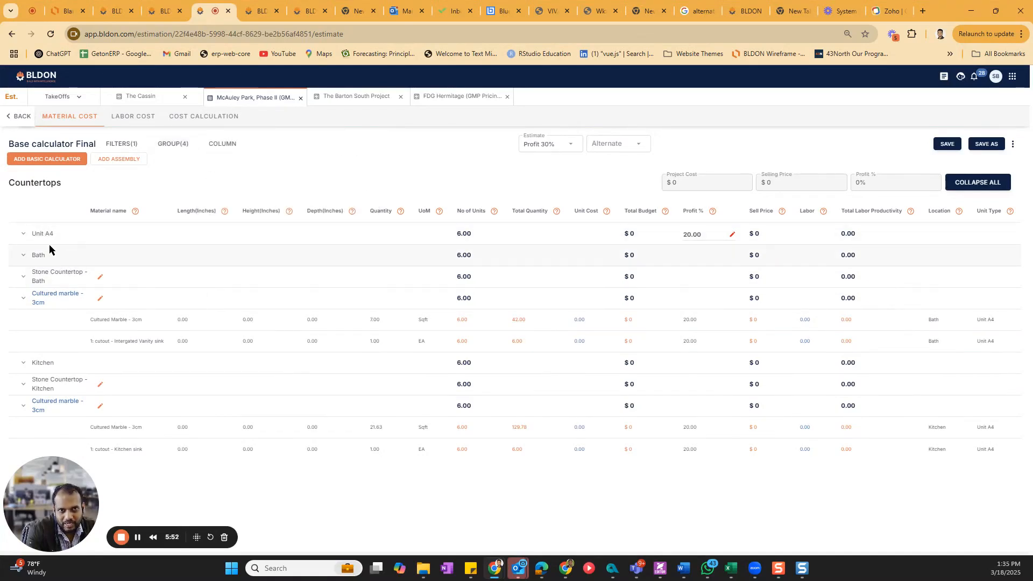
click(170, 148)
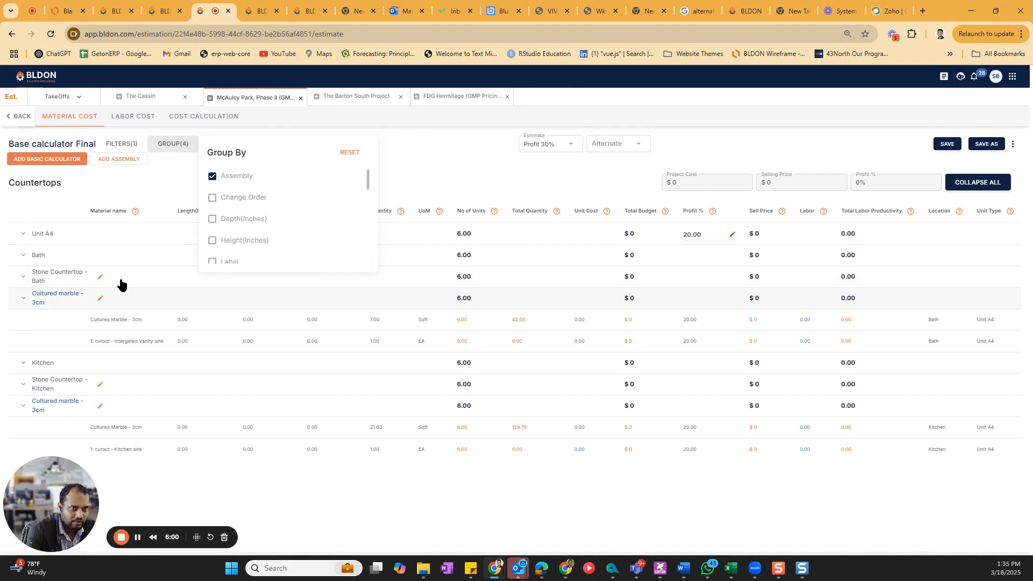
click(493, 162)
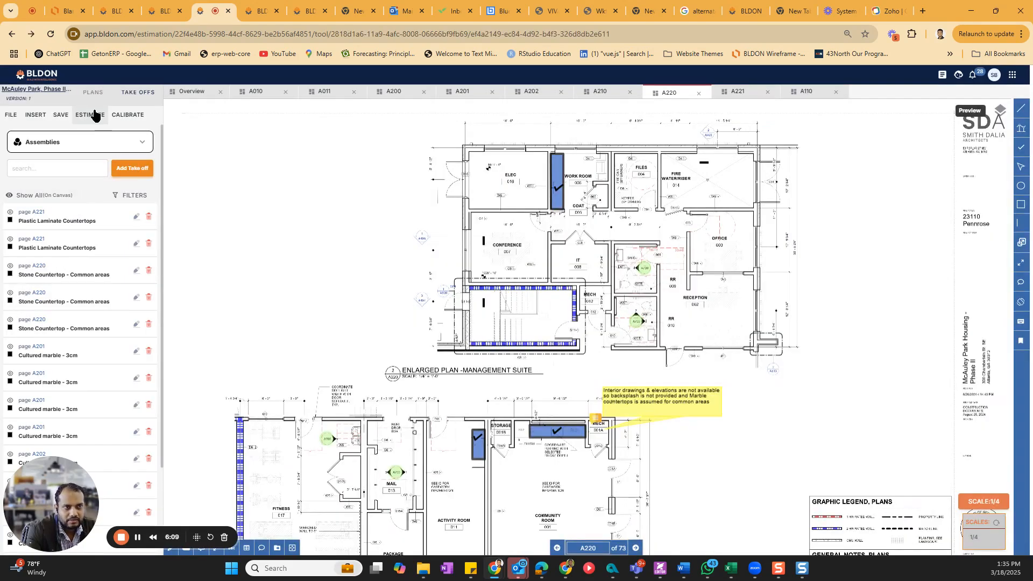
- Place a countertop takeoff legend on sheet A220 and move it over the management suite plan
click(247, 549)
drag(245, 161, 436, 382)
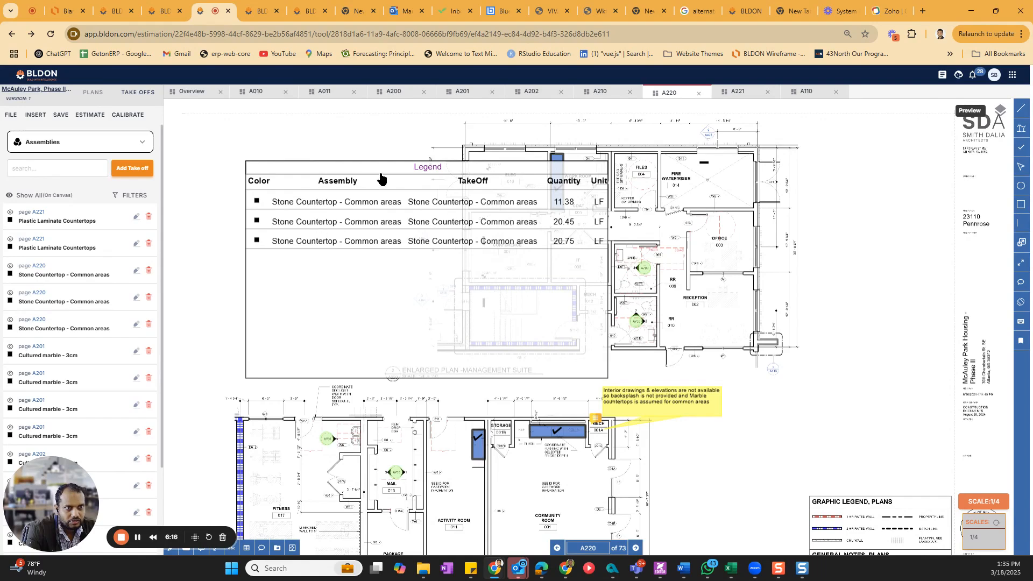
drag(417, 176, 490, 248)
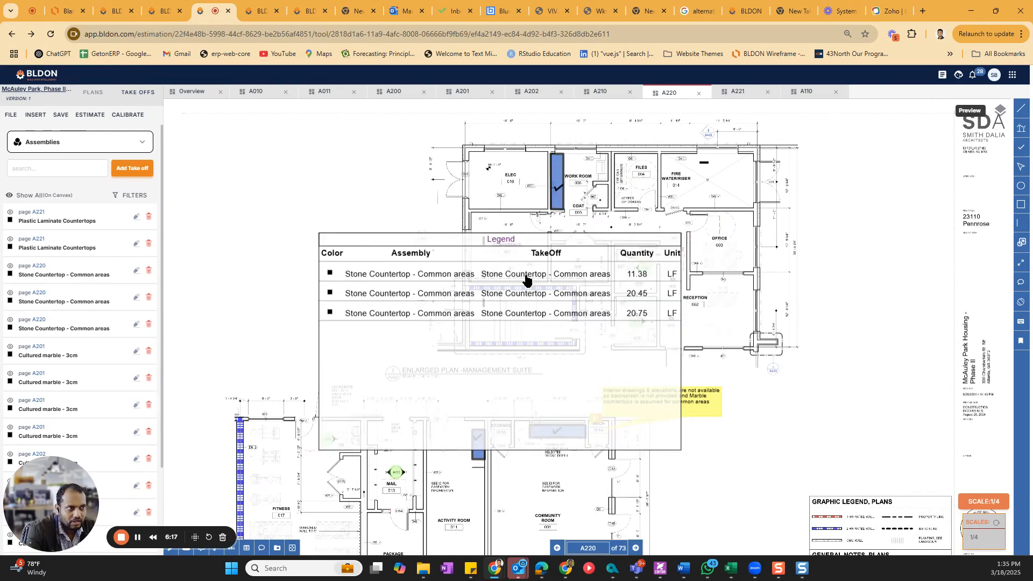
scroll(457, 246, up, 3)
scroll(447, 249, down, 3)
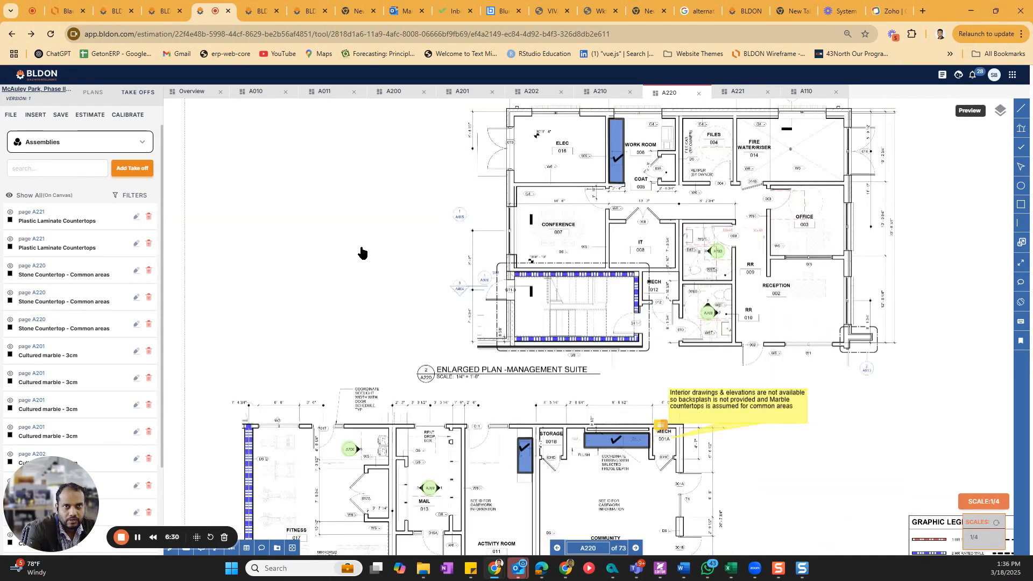
- Review the insertable annotation types and the available calibration scales for sheet A220
click(36, 115)
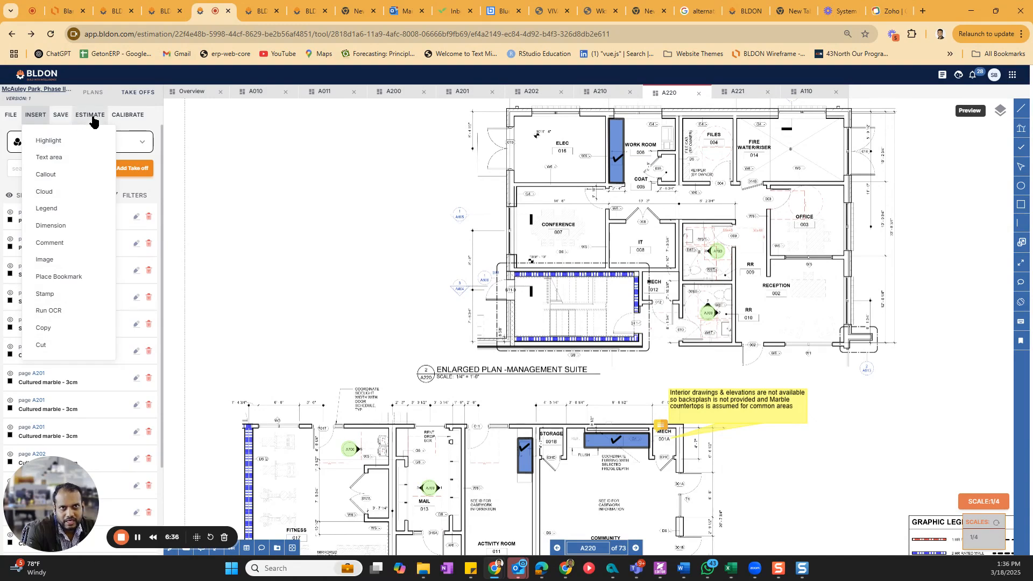
click(310, 225)
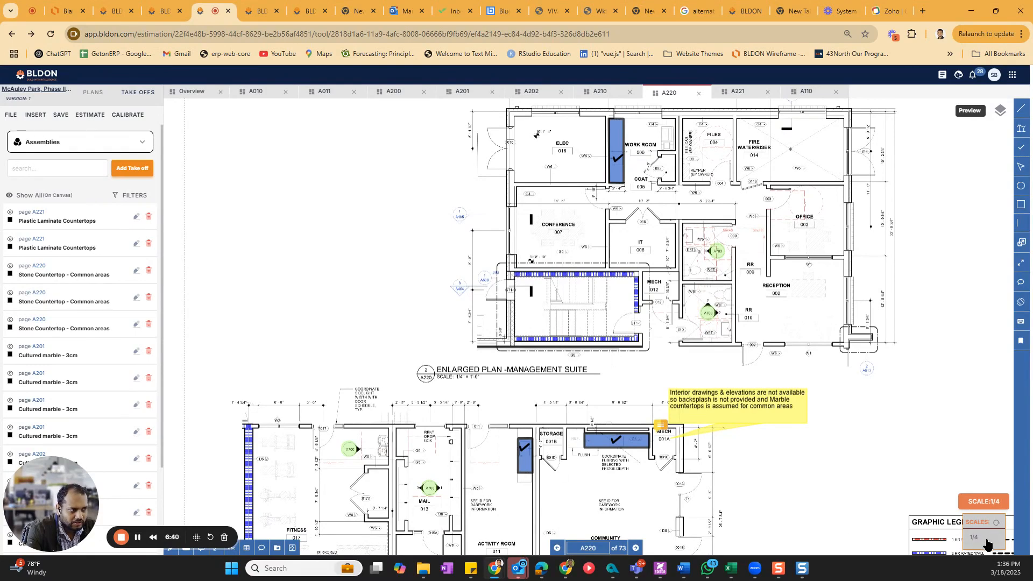
click(989, 501)
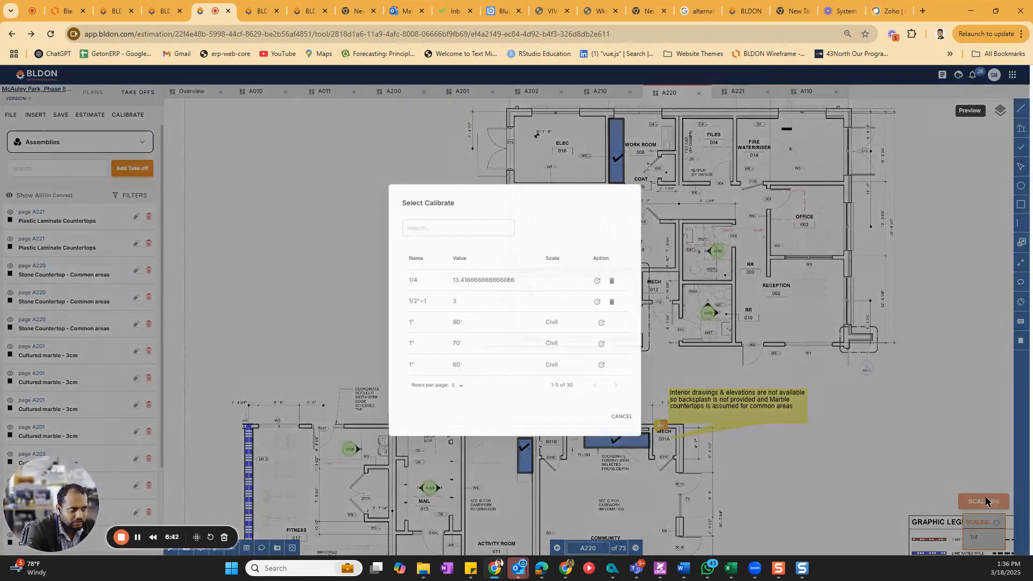
click(623, 420)
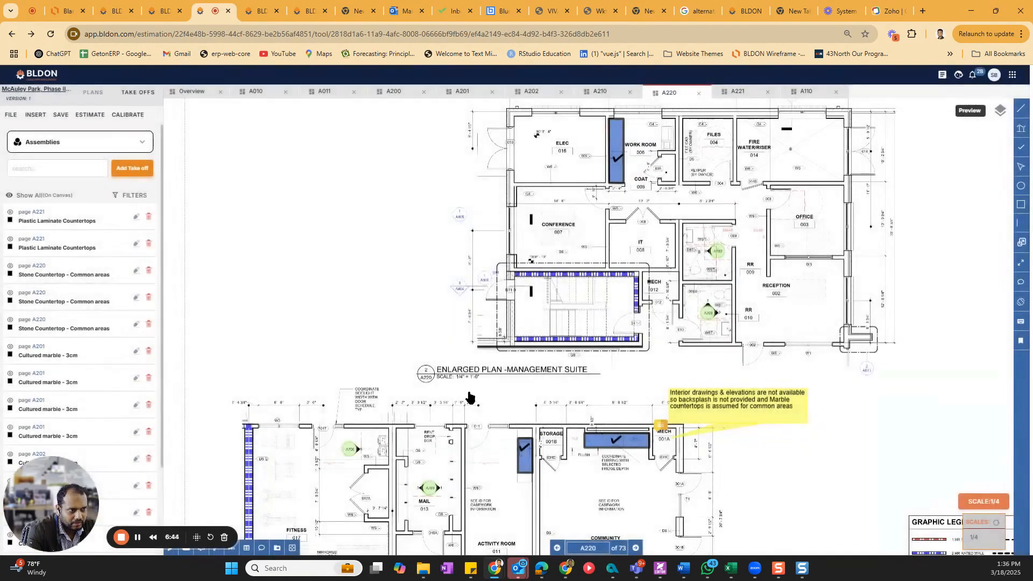
drag(362, 342, 364, 295)
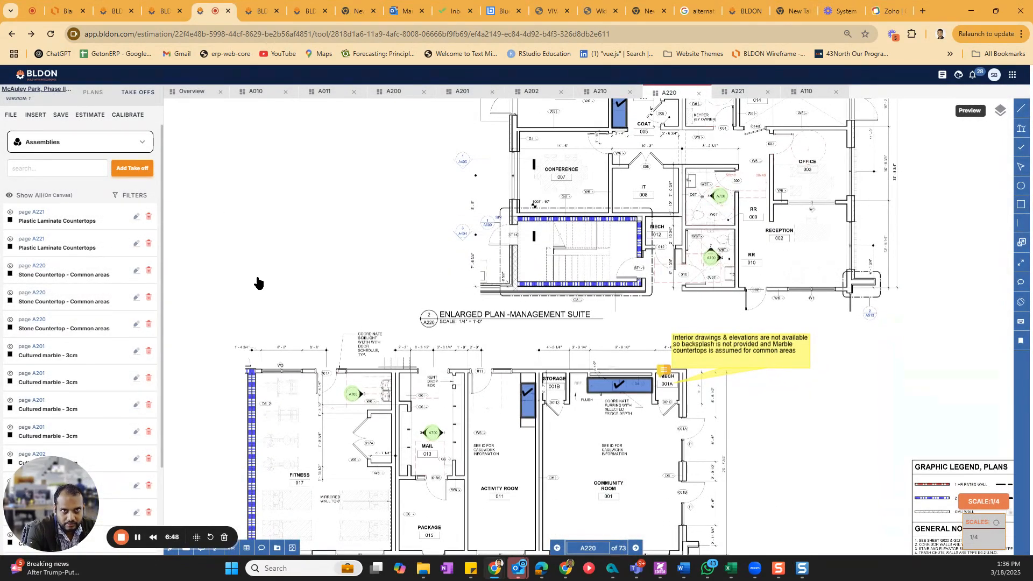
- List the takeoffs of the Plastic Laminate Countertops - Laundry assembly and view its new takeoff form without adding one
click(102, 150)
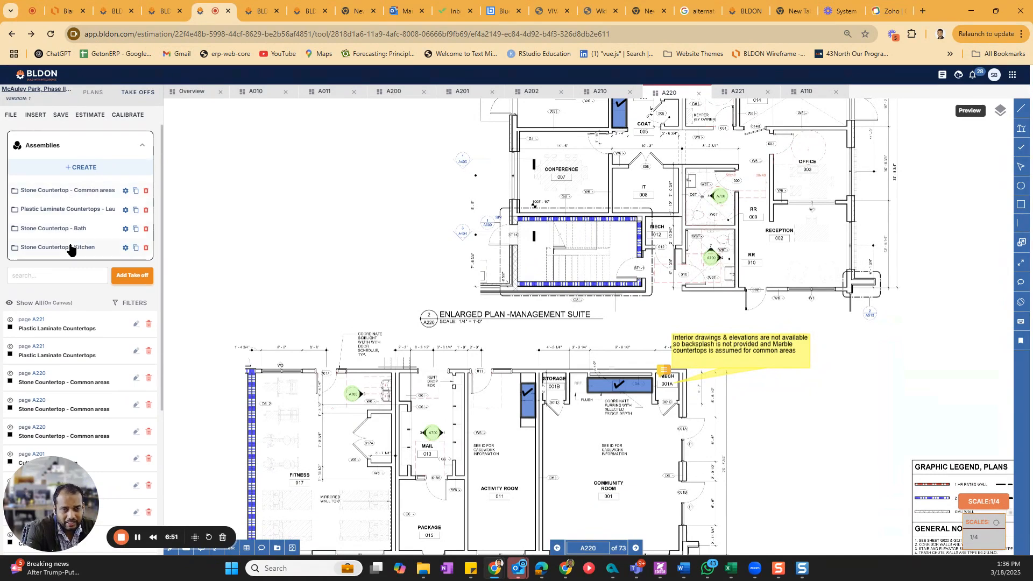
click(63, 211)
click(132, 279)
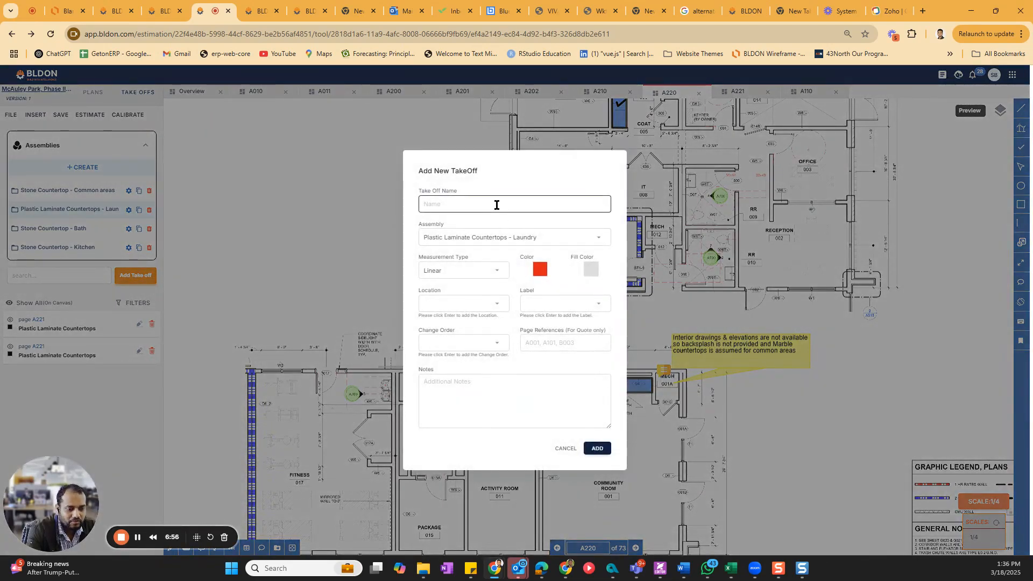
click(570, 448)
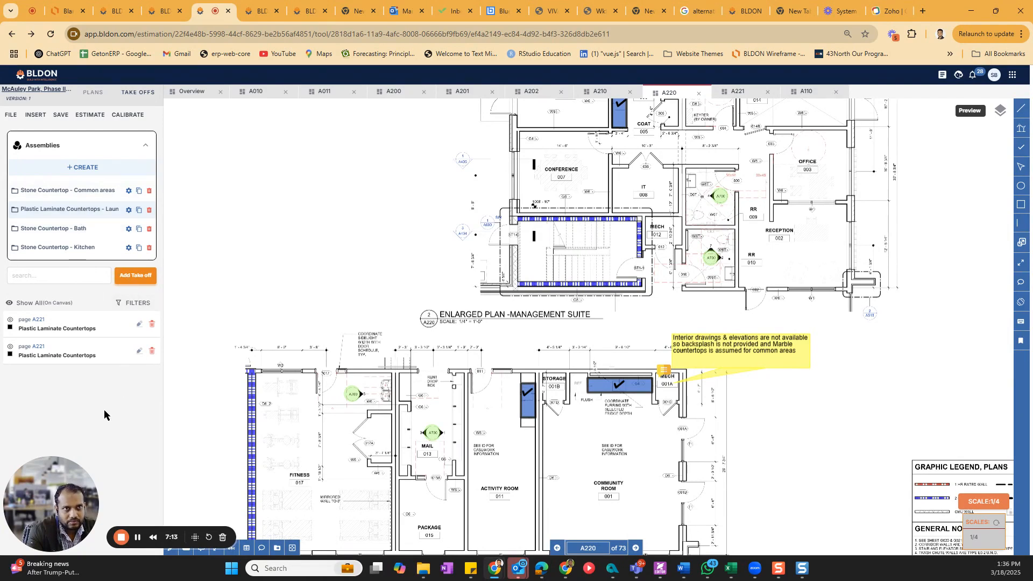
click(1020, 113)
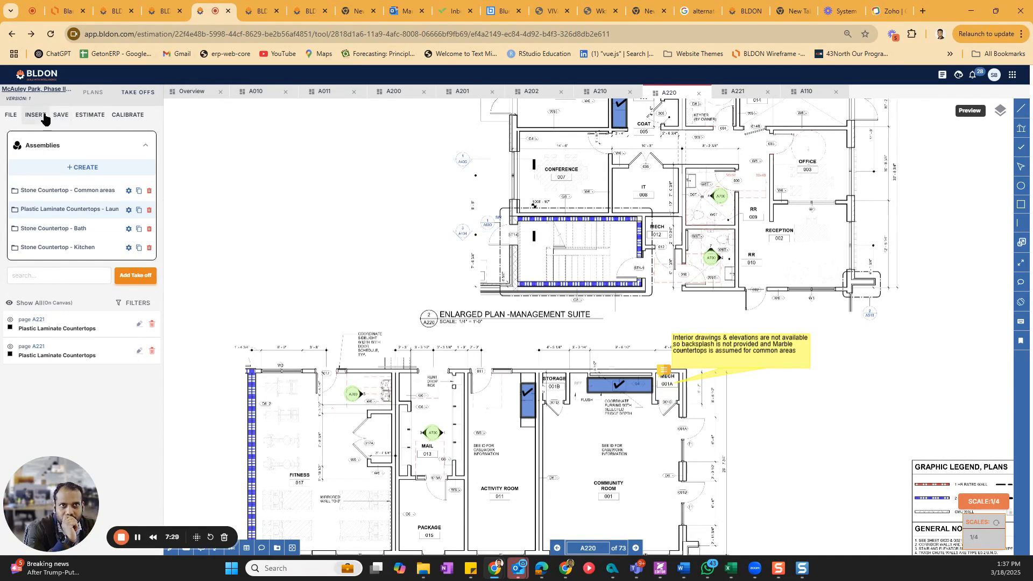
- Show the plans as preview thumbnails, expand the 240828 McAuley Ph II CD Set folder, and open sheet A141
click(99, 95)
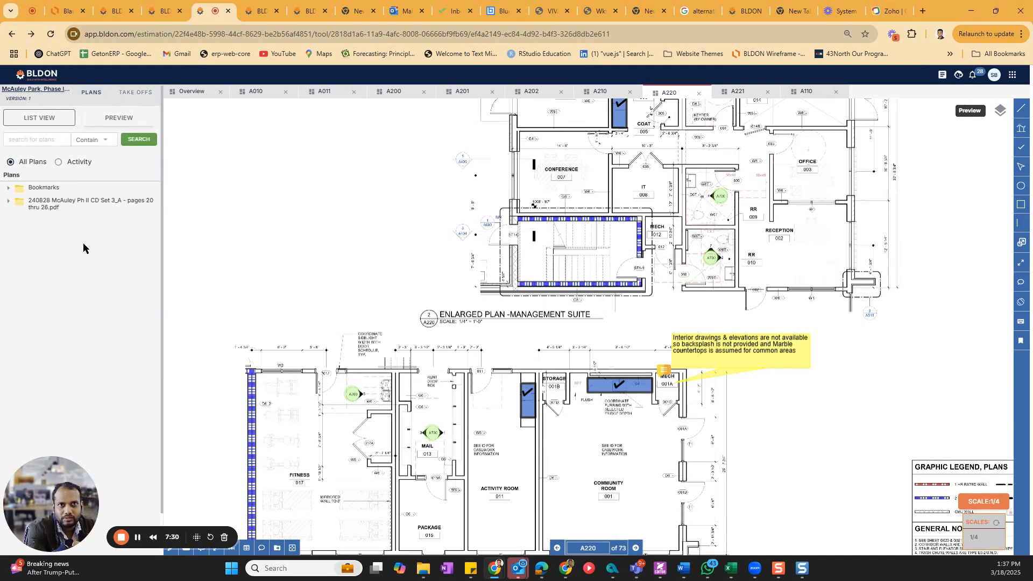
click(100, 124)
click(8, 206)
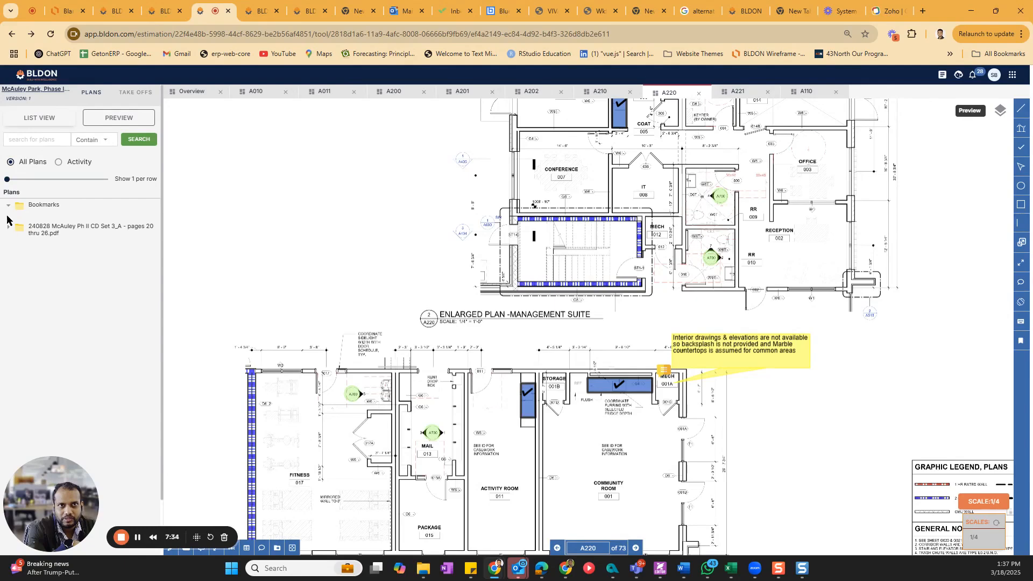
click(8, 227)
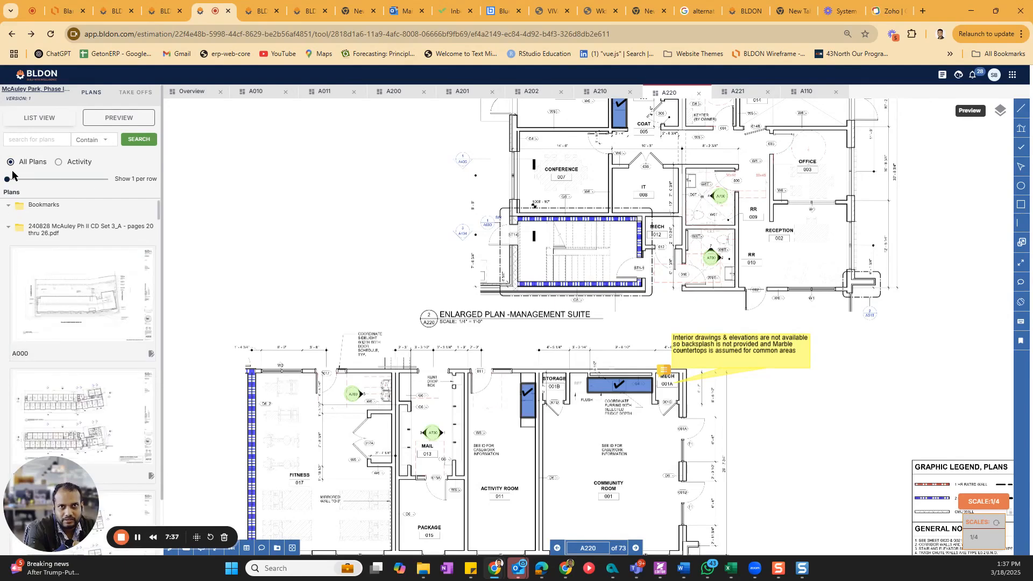
mouse_move(6, 179)
mouse_down()
mouse_move(106, 191)
mouse_move(8, 178)
mouse_up()
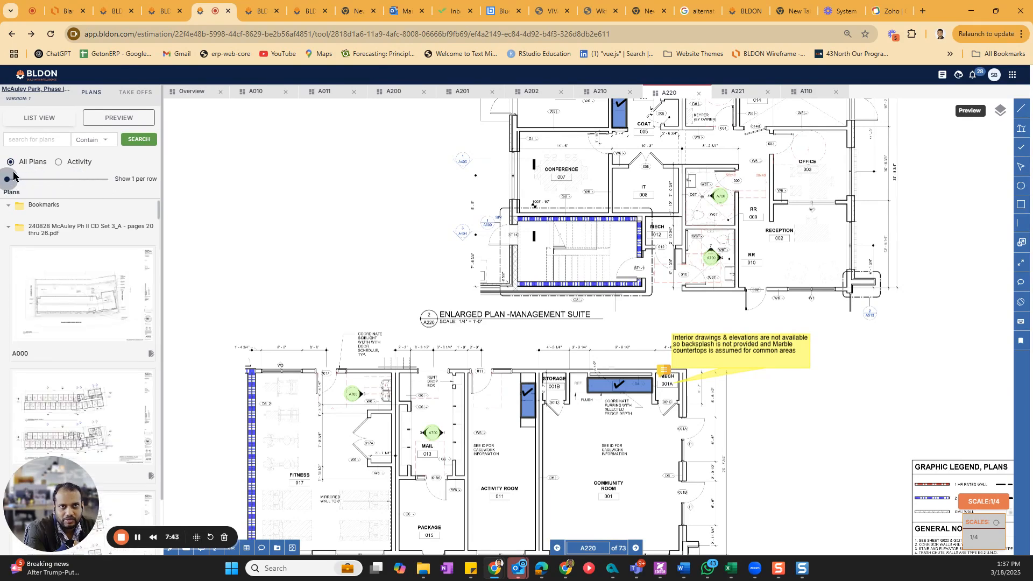
scroll(47, 294, down, 10)
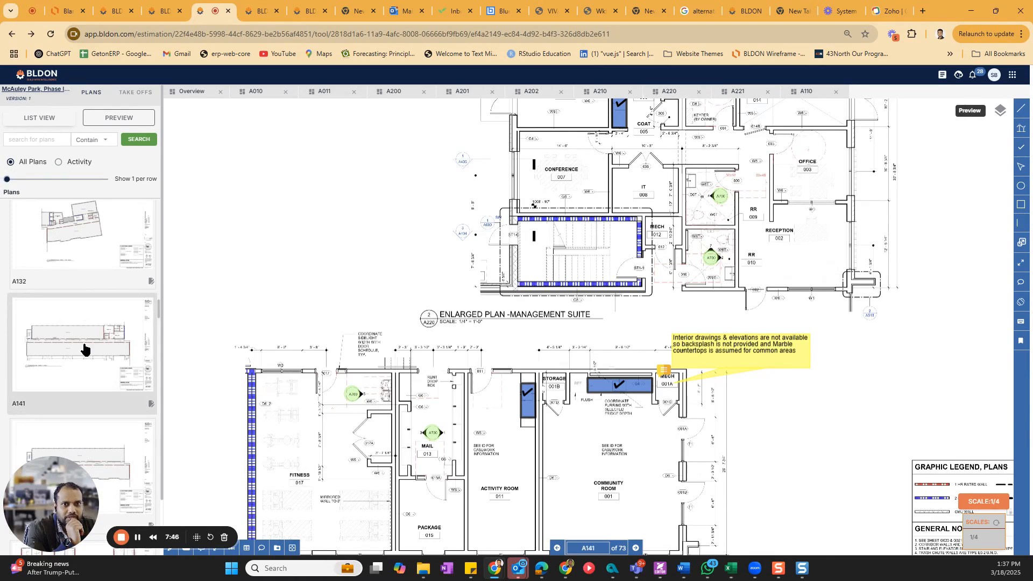
click(85, 346)
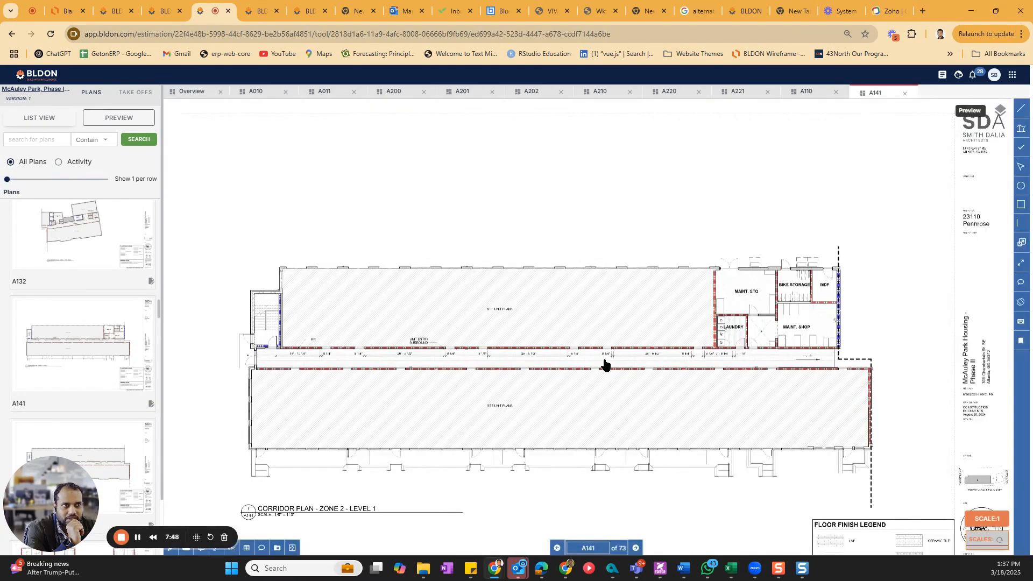
- Close all open plan sheets so only the Overview remains, and browse its sheet thumbnails
click(285, 92)
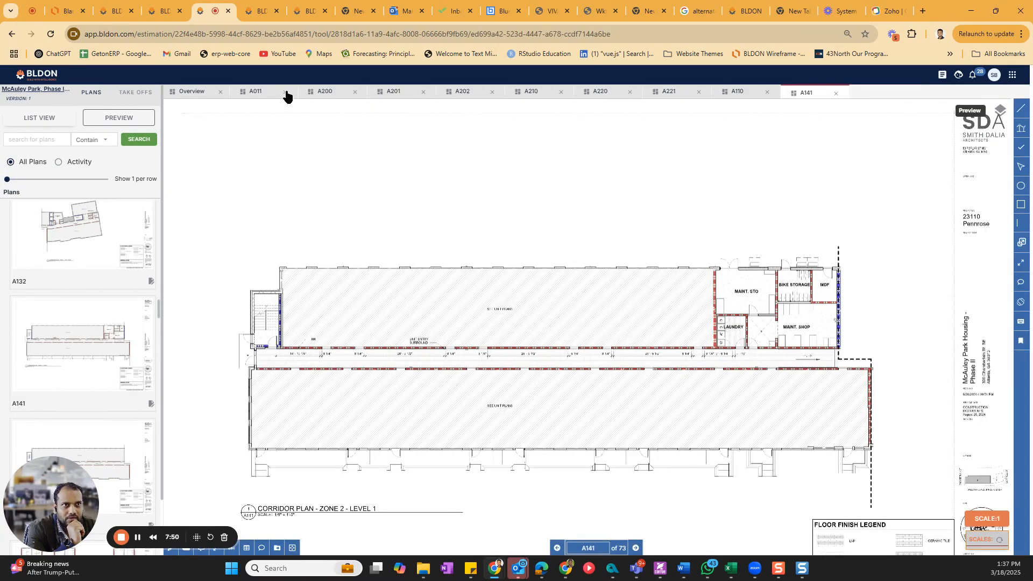
click(285, 92)
click(285, 92)
click(286, 92)
click(285, 92)
click(285, 92)
click(285, 92)
click(285, 92)
click(285, 92)
click(286, 95)
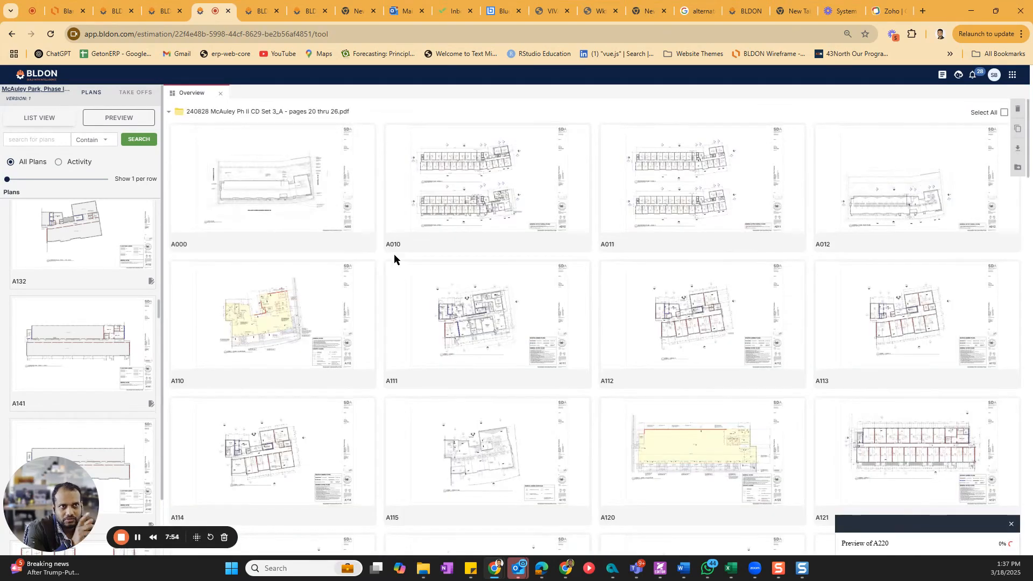
scroll(530, 369, down, 4)
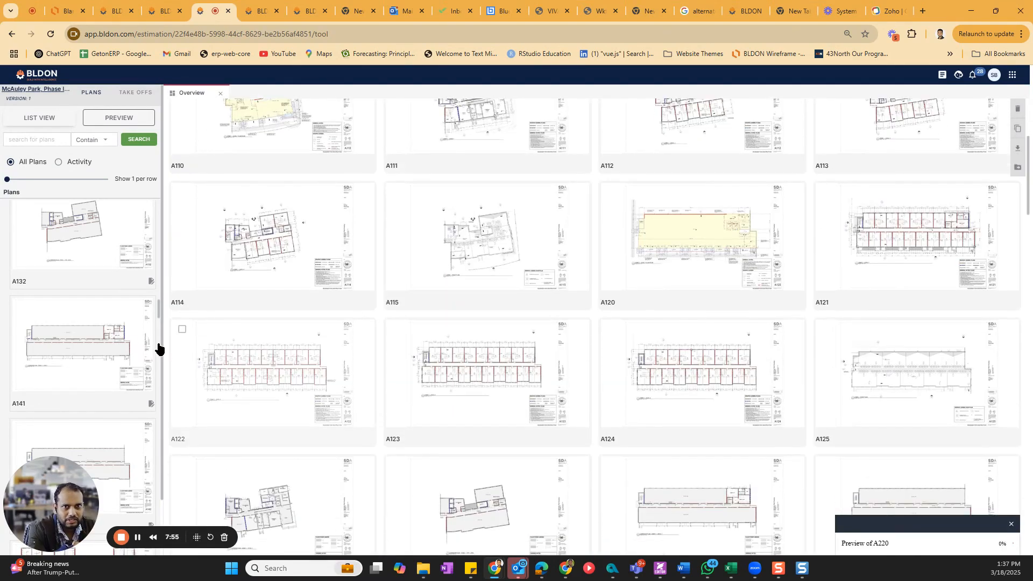
- Limit the plan list to sheets with activity and open sheets A010 and A011 from it
click(59, 162)
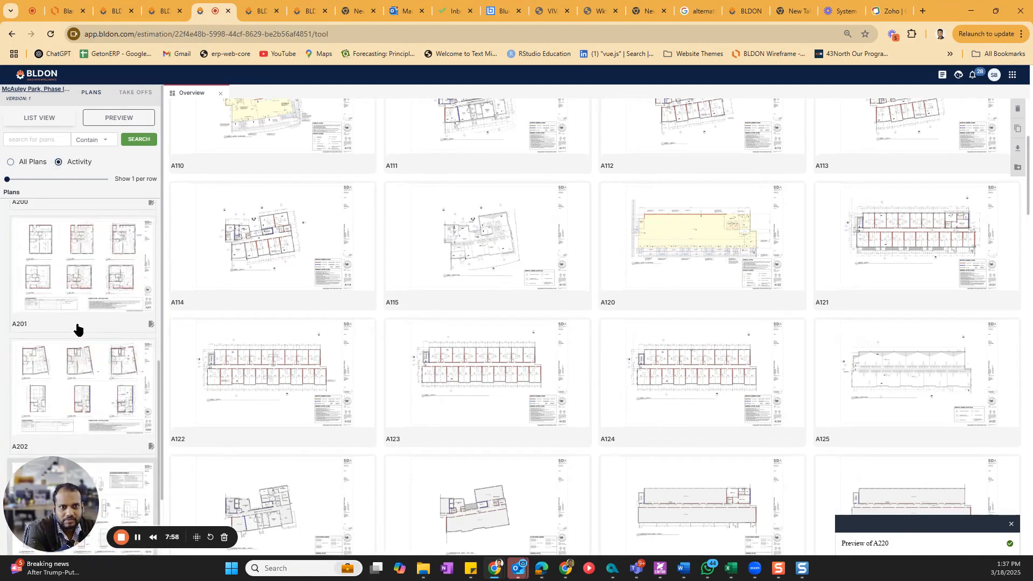
click(77, 301)
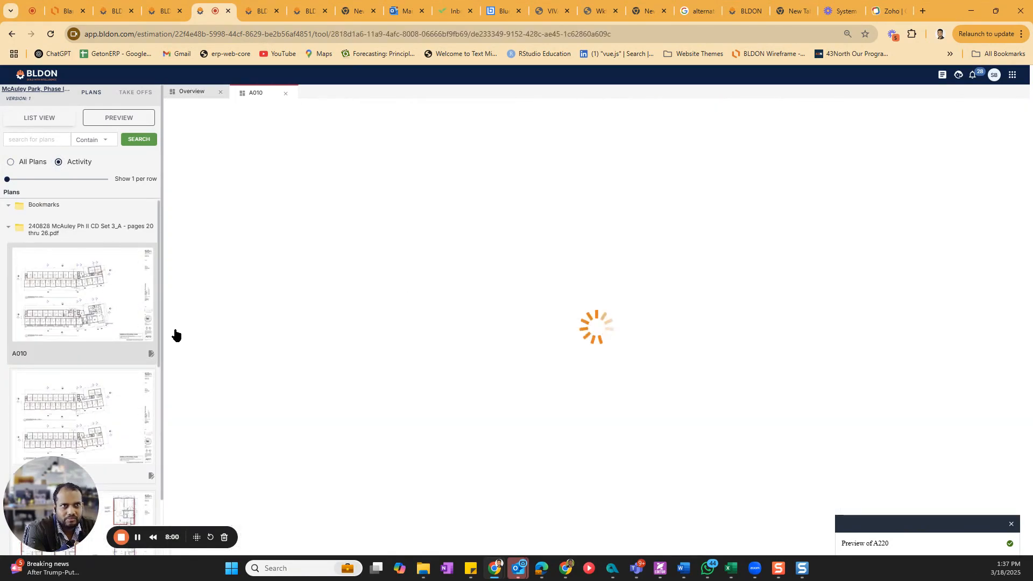
click(85, 411)
scroll(75, 336, down, 10)
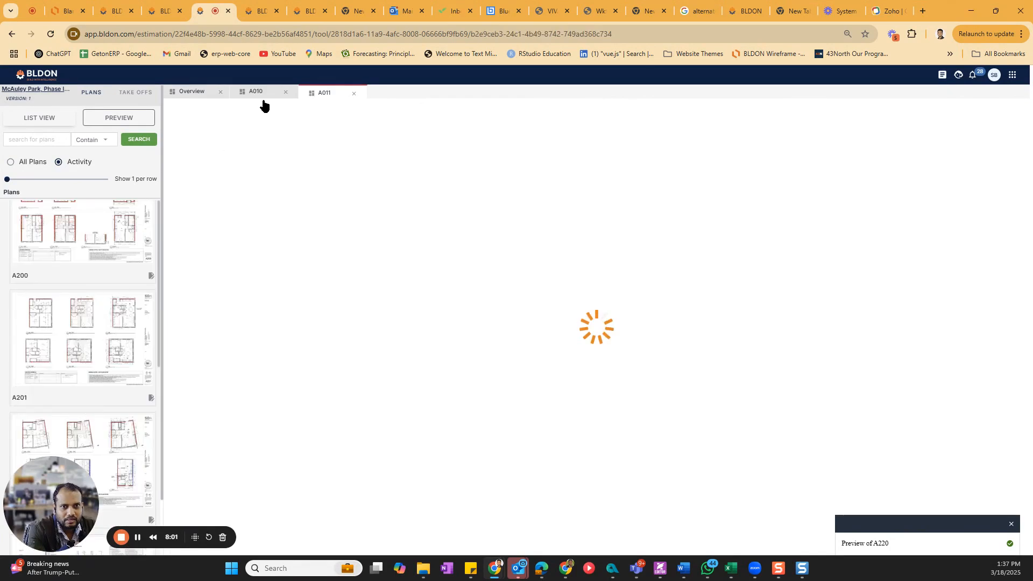